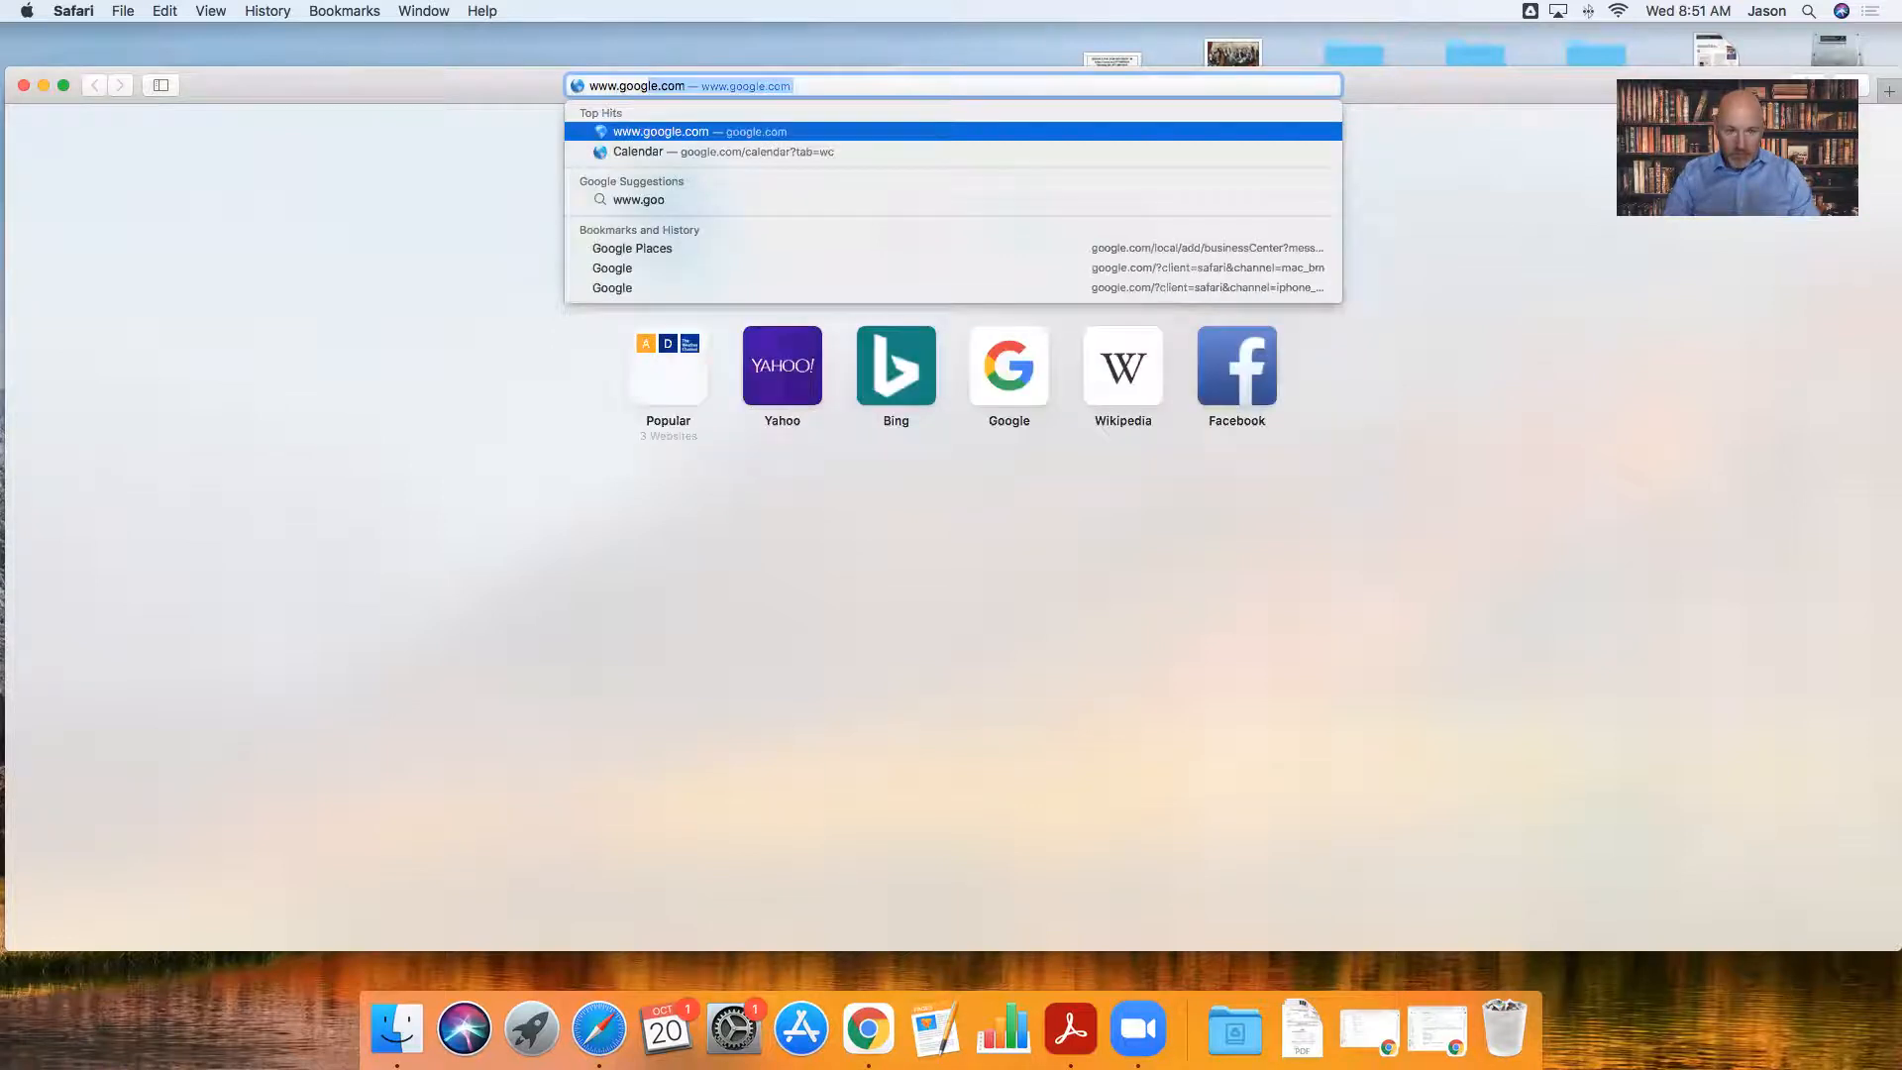
- Load google.com, go to Gmail, and choose Create an account to reach the sign-up form
{"action": "key", "text": "Return"}
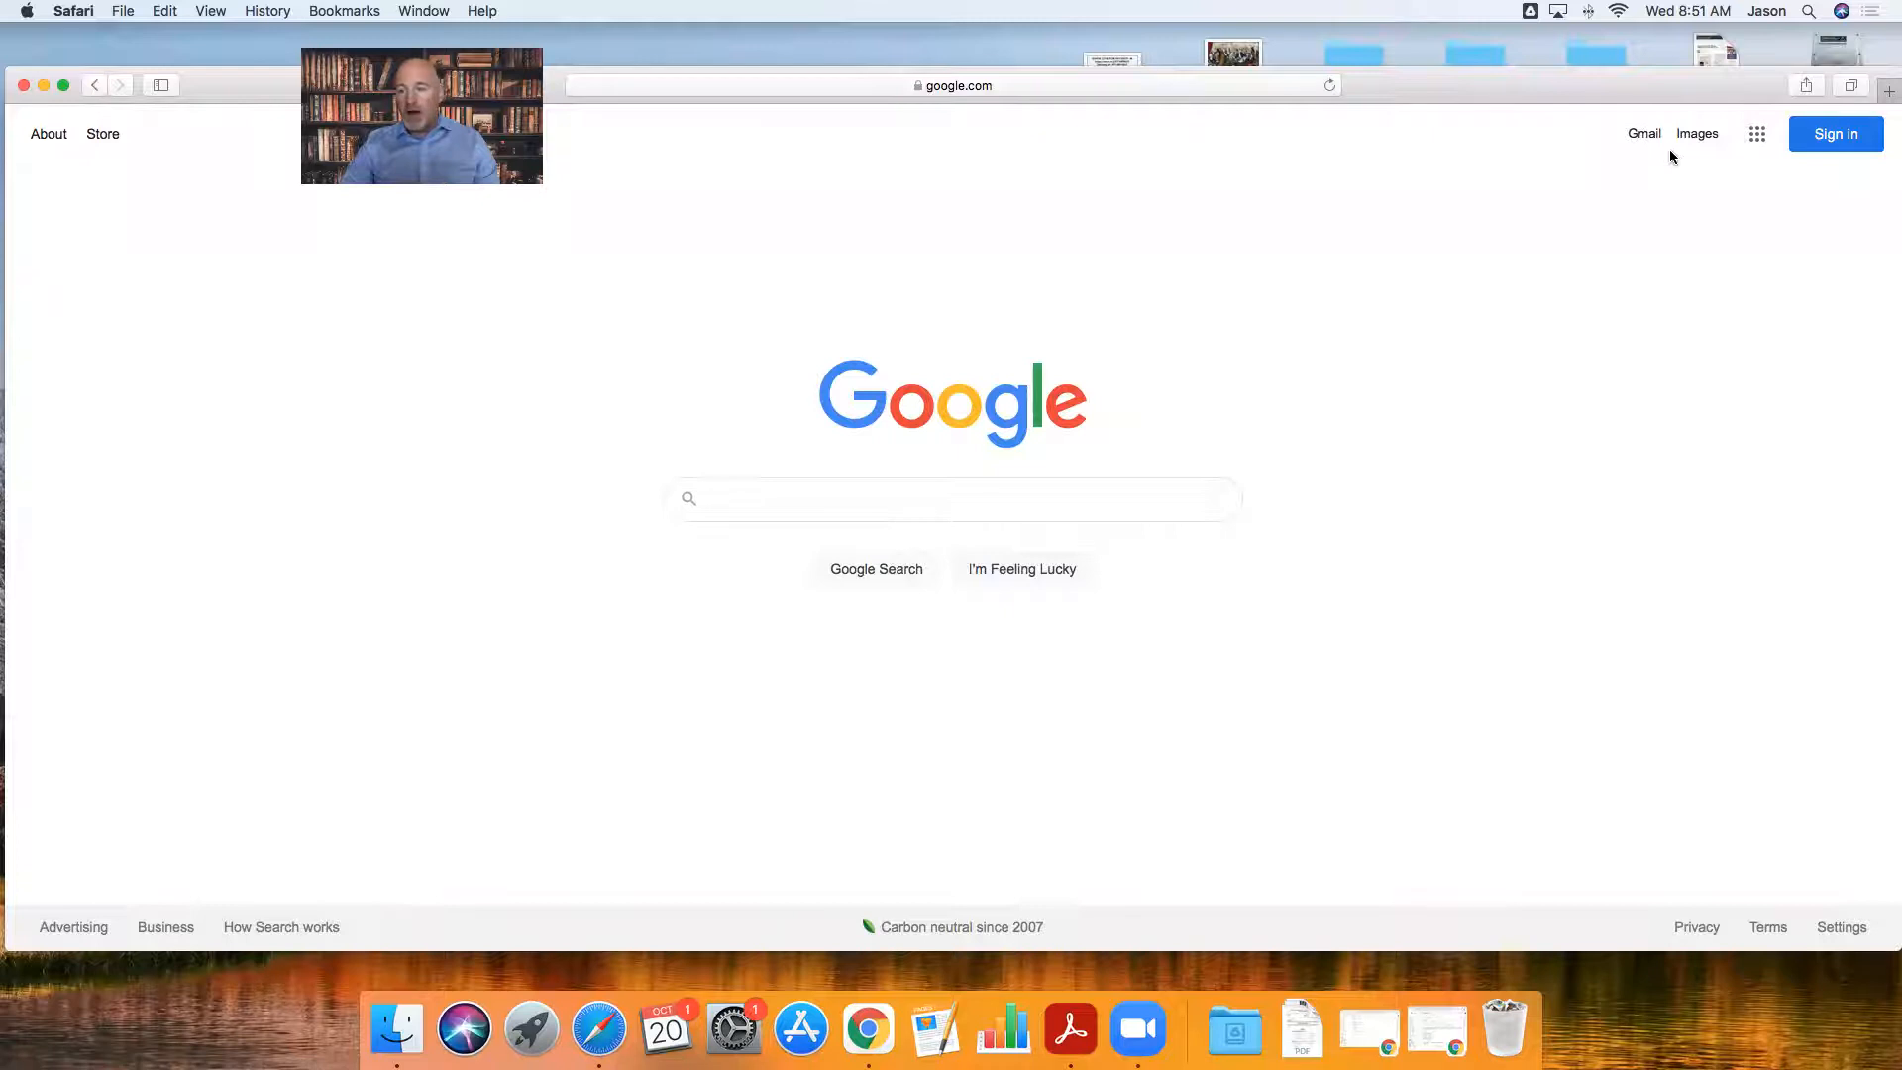
{"action": "left_click", "coordinate": [1648, 142]}
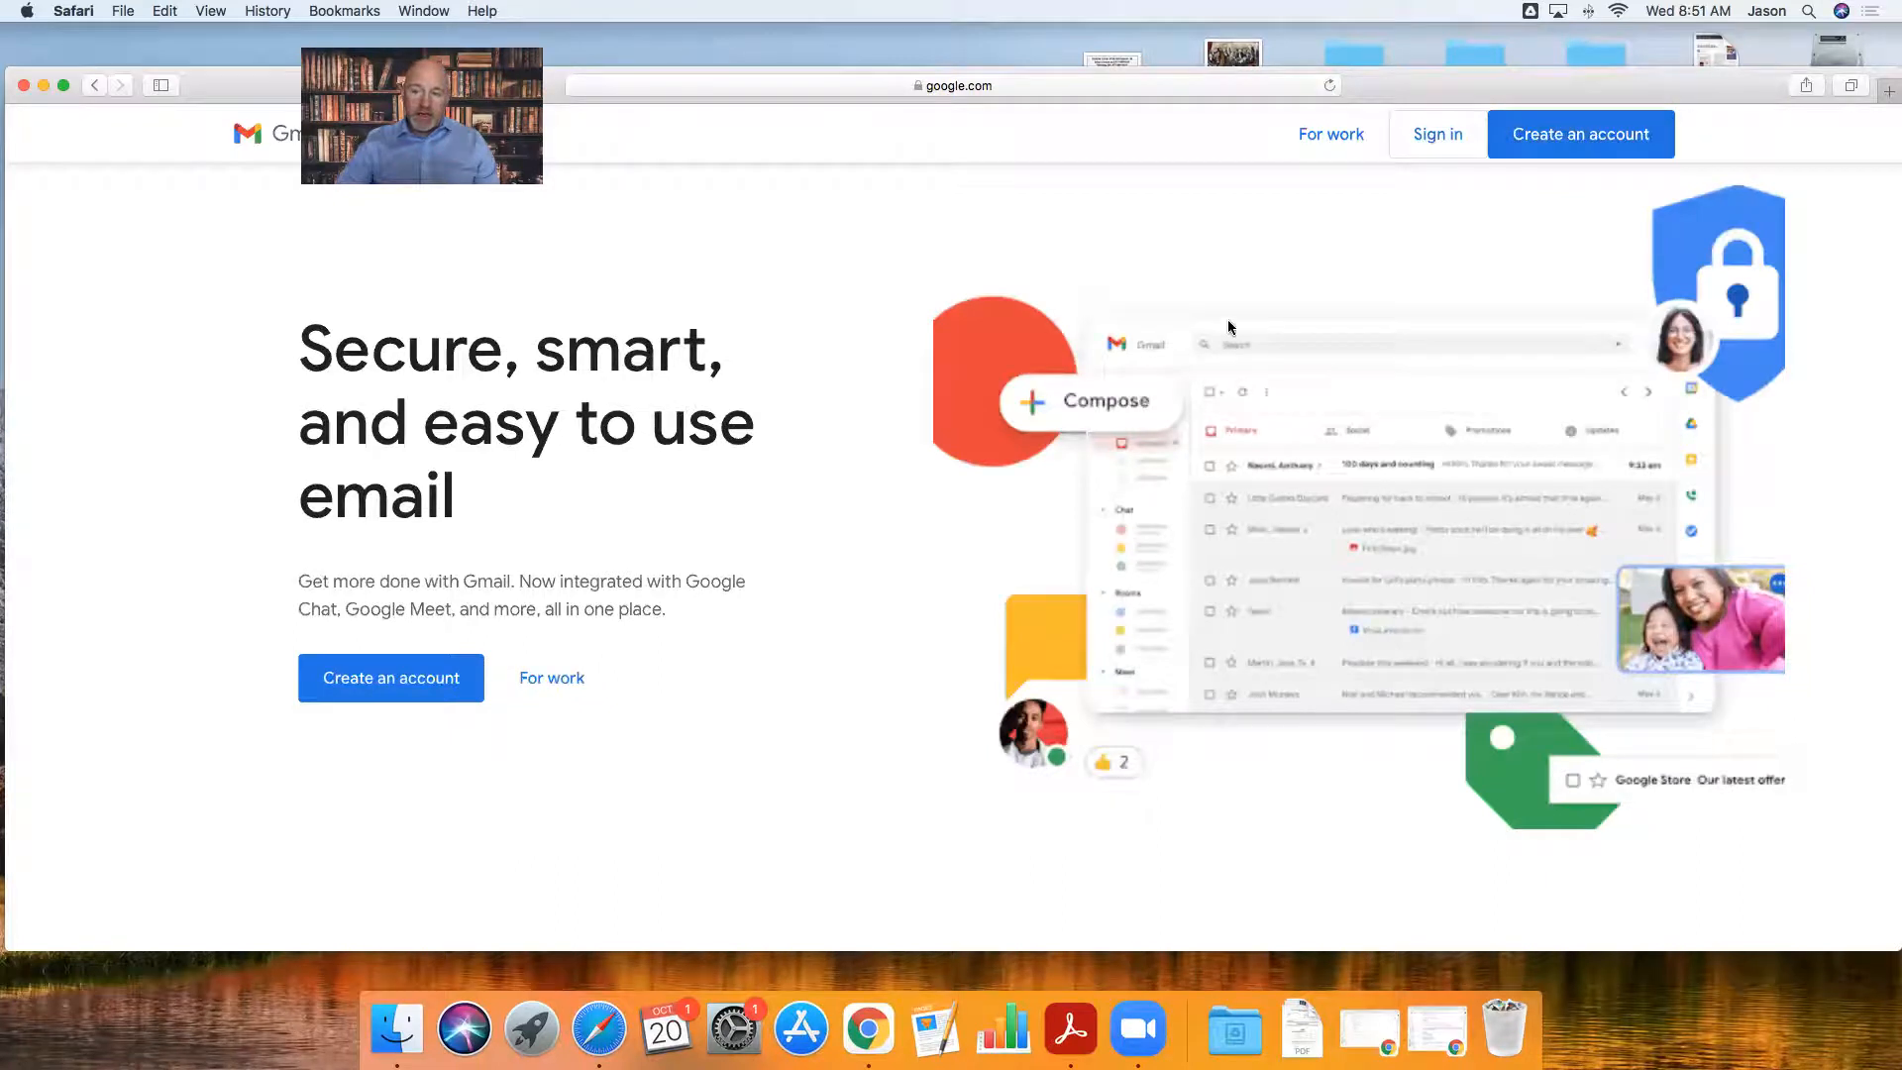
{"action": "left_click", "coordinate": [1582, 139]}
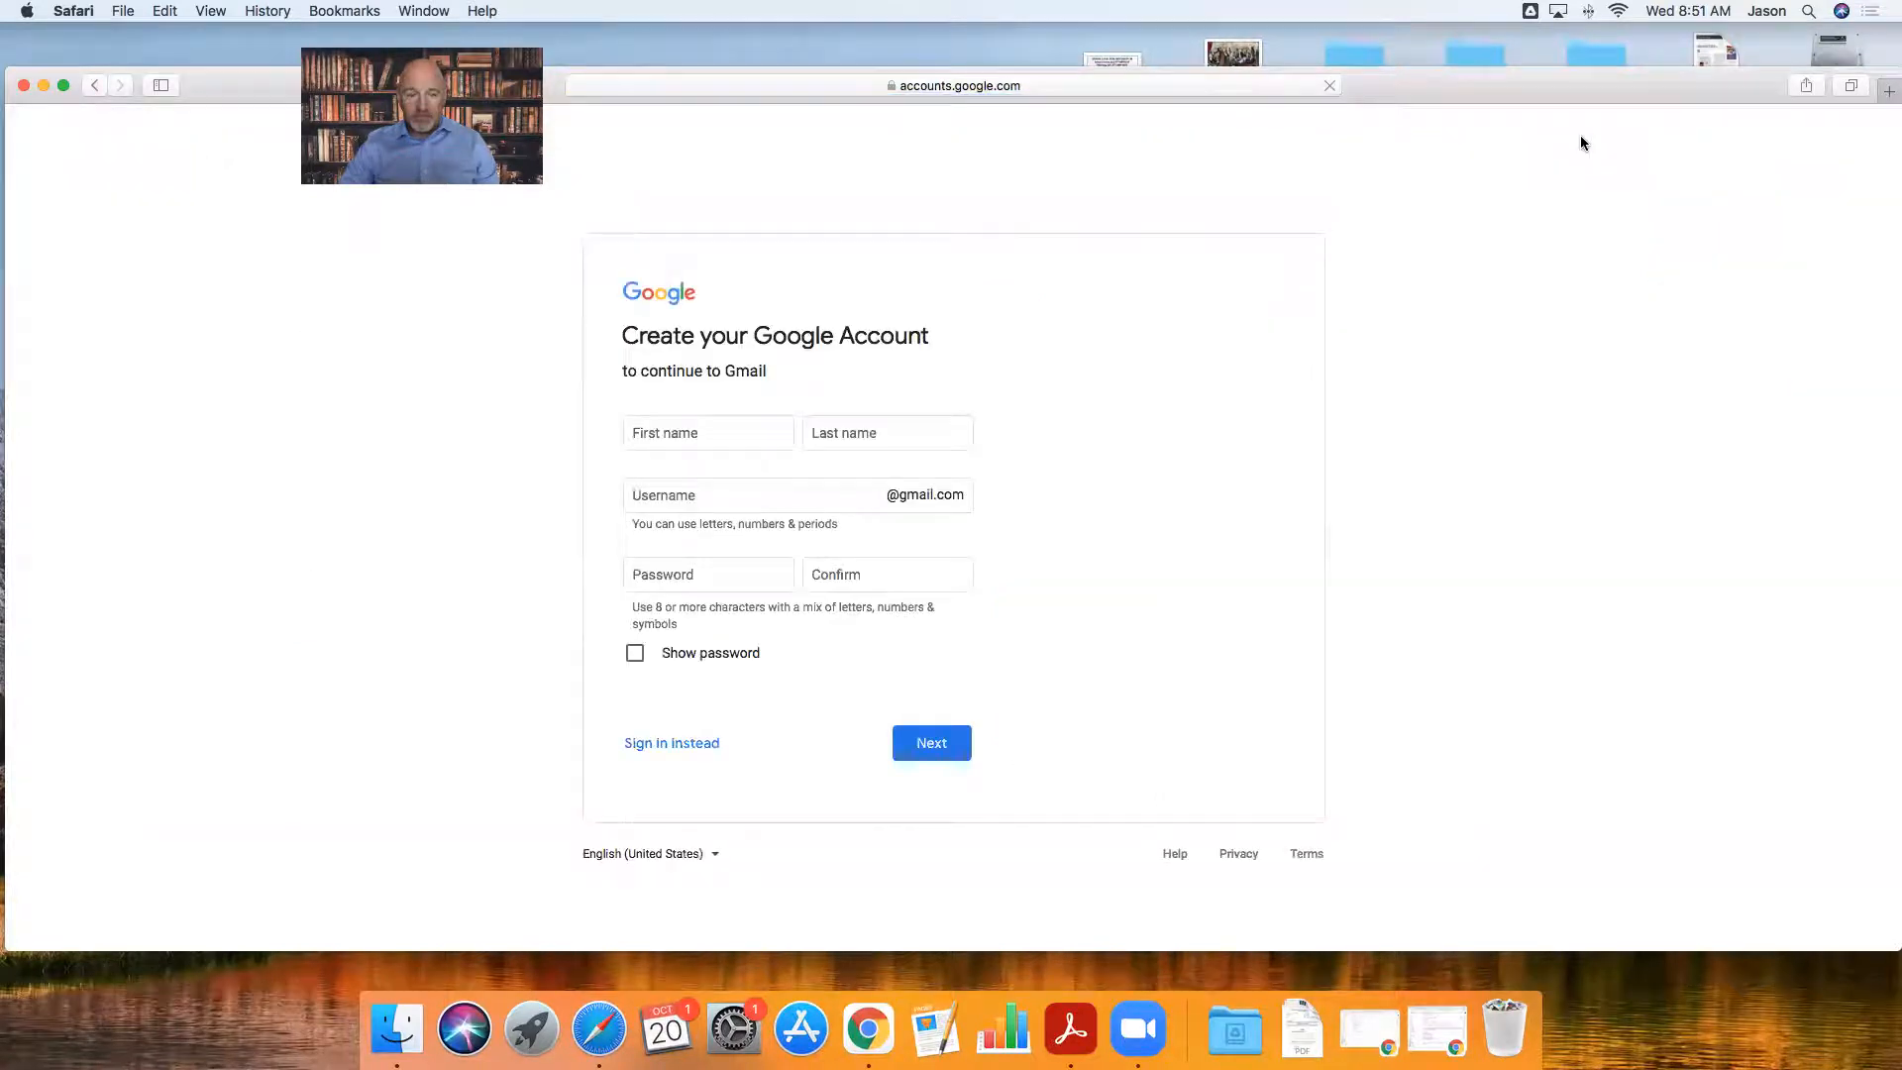
- Enter the desired Gmail username; Google flags its underscore as not allowed
{"action": "left_click", "coordinate": [697, 441]}
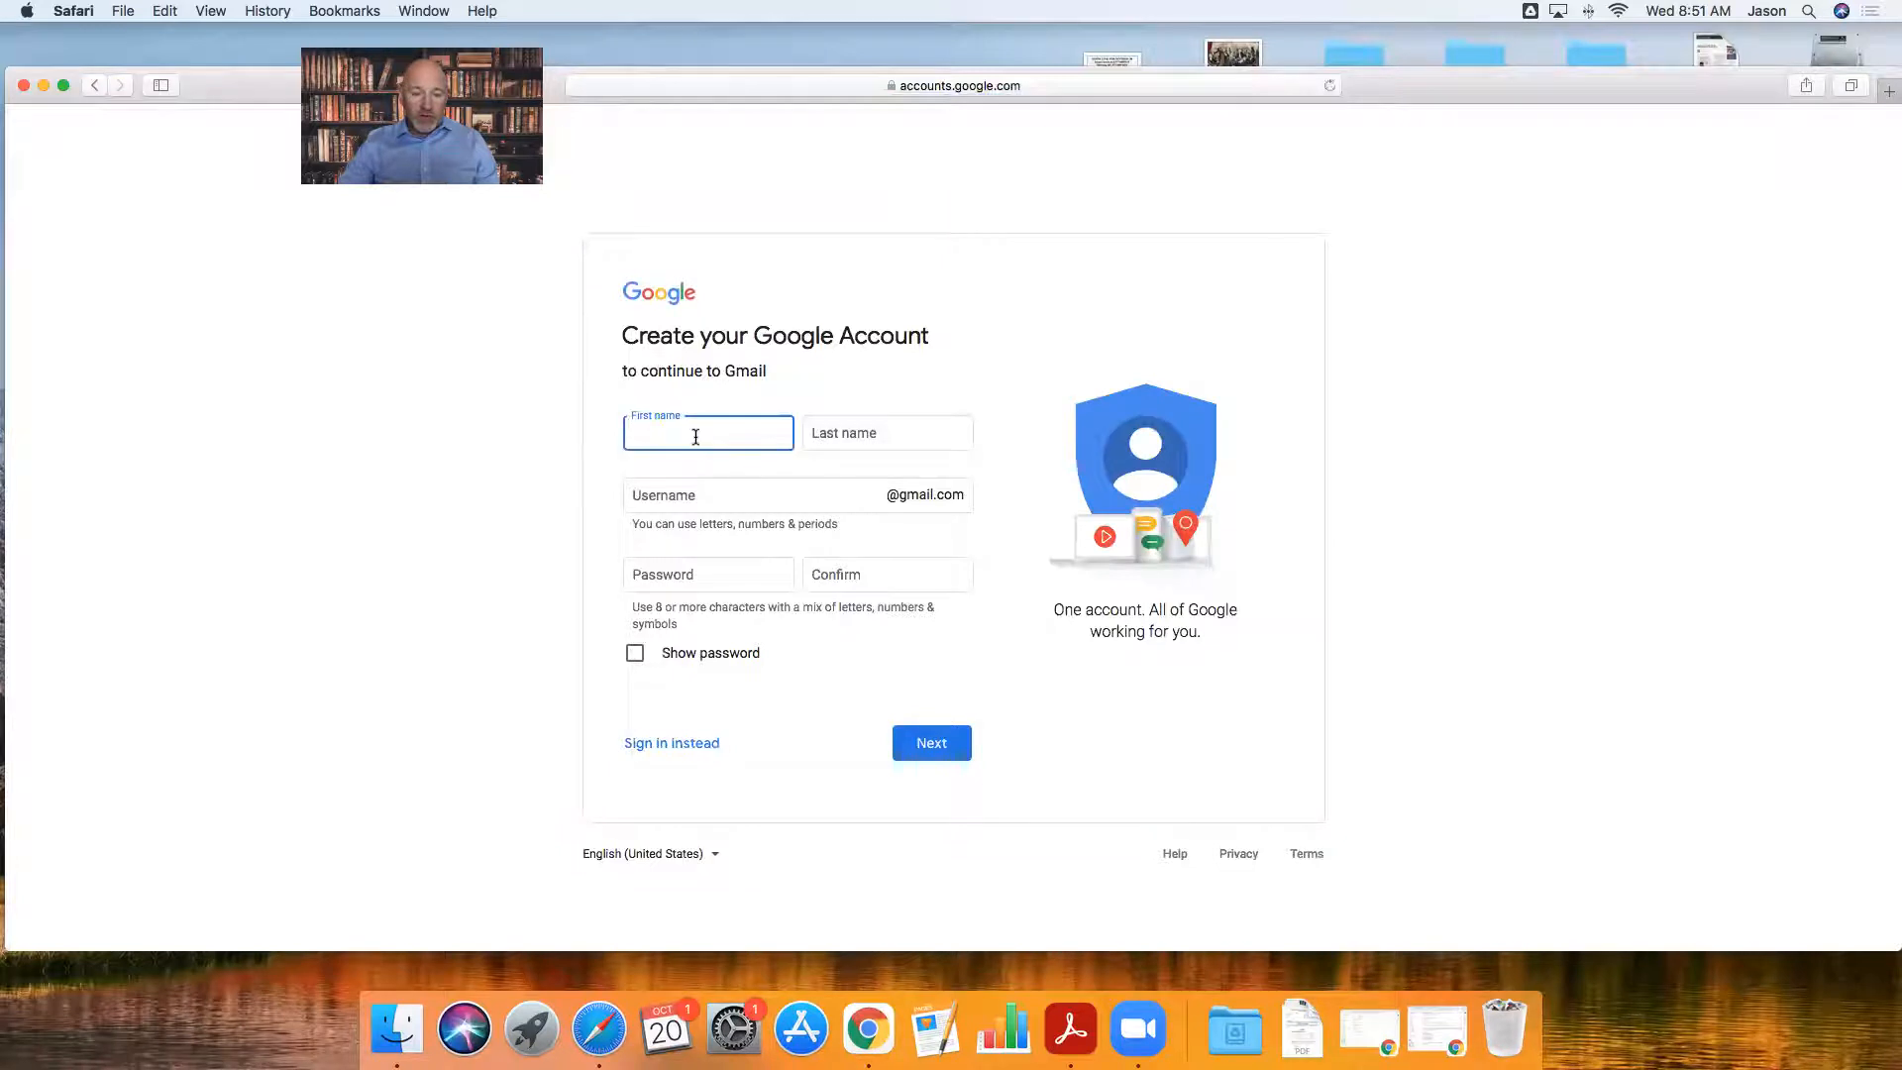
{"action": "left_click", "coordinate": [858, 433]}
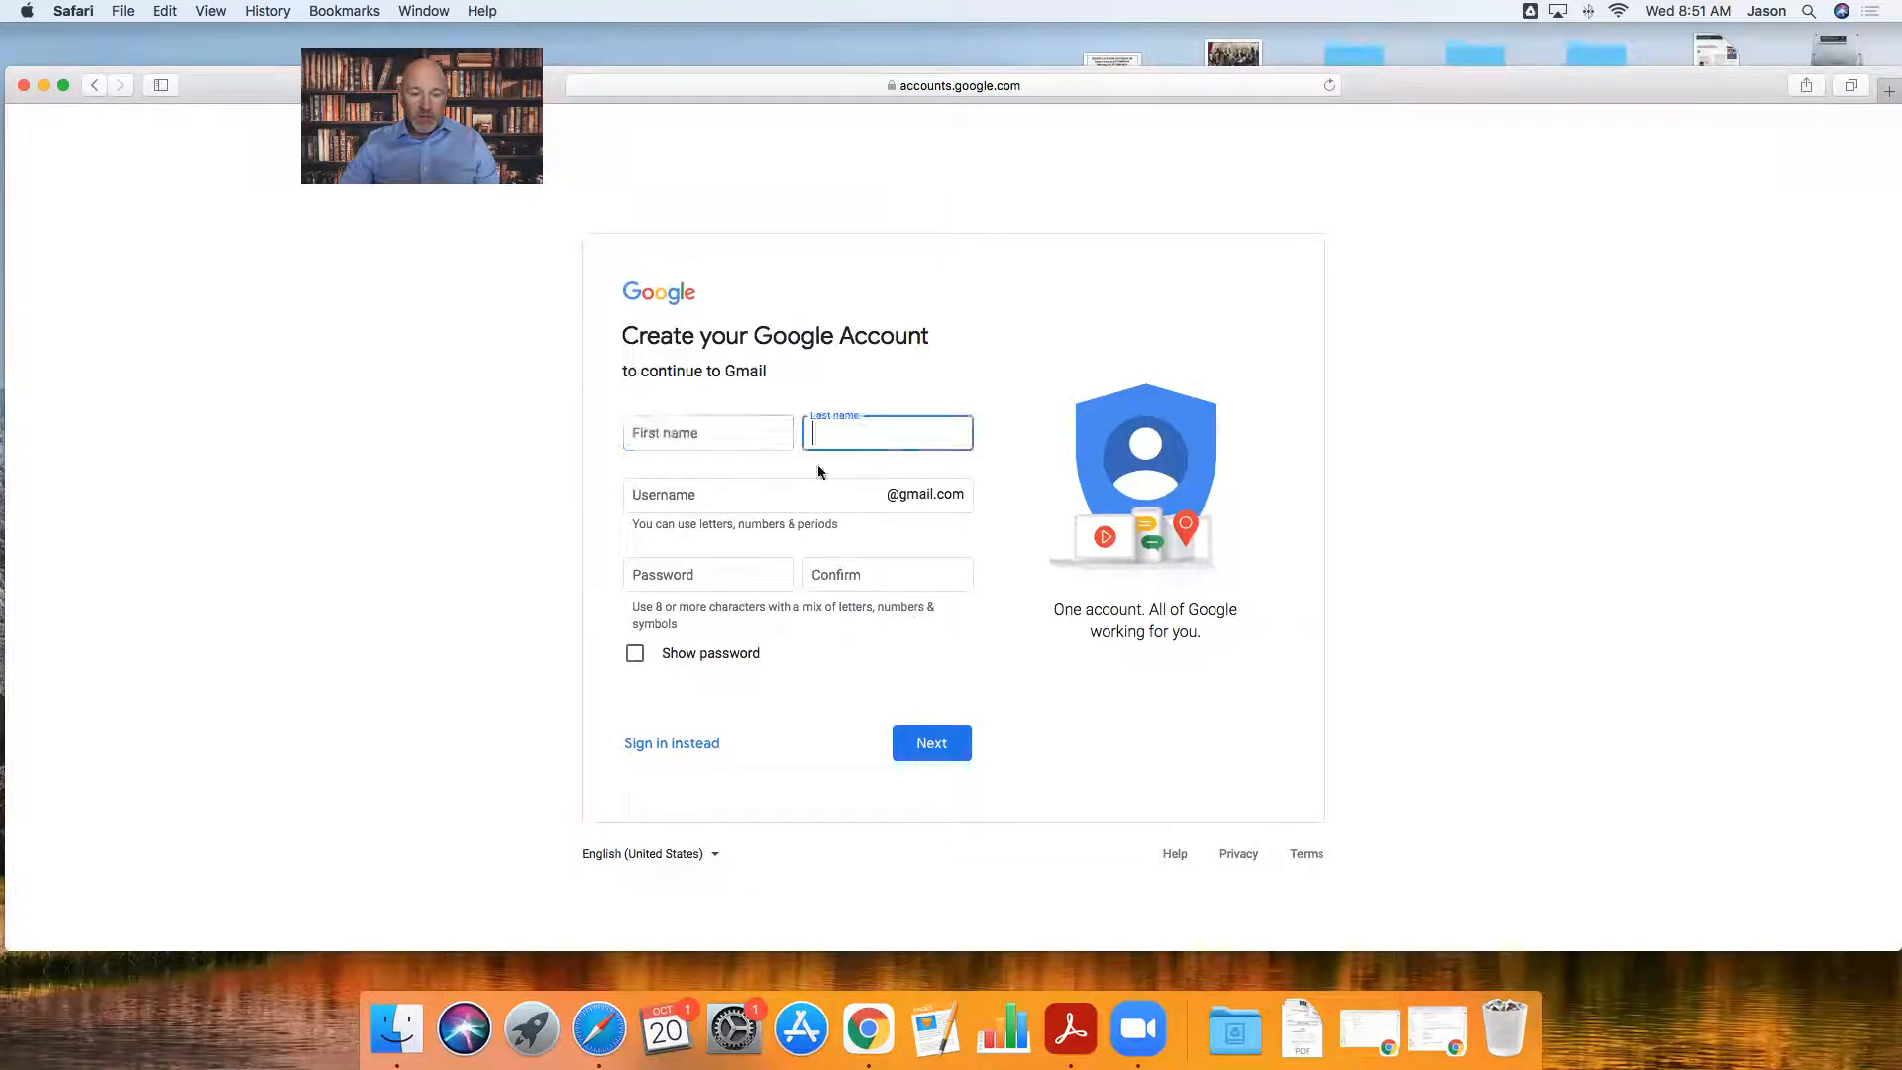
{"action": "left_click", "coordinate": [673, 499]}
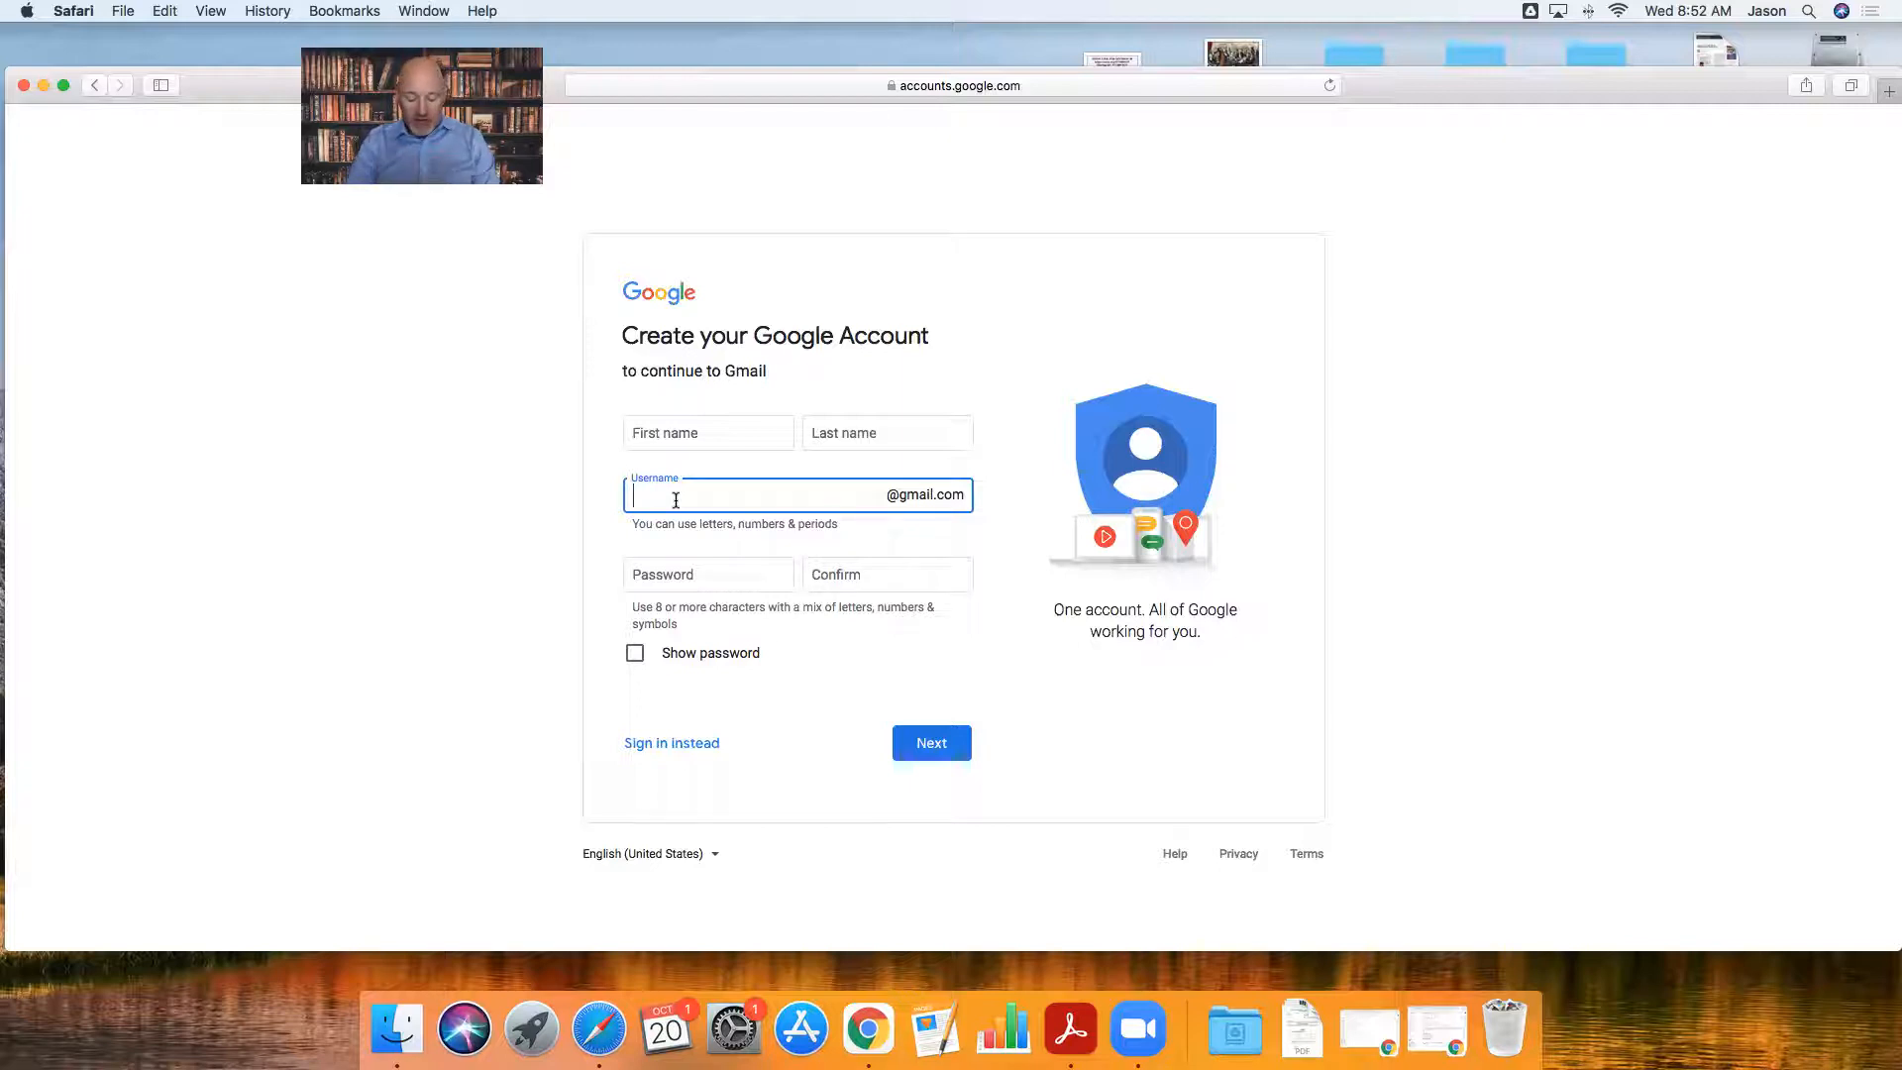
{"action": "type", "text": "Fi"}
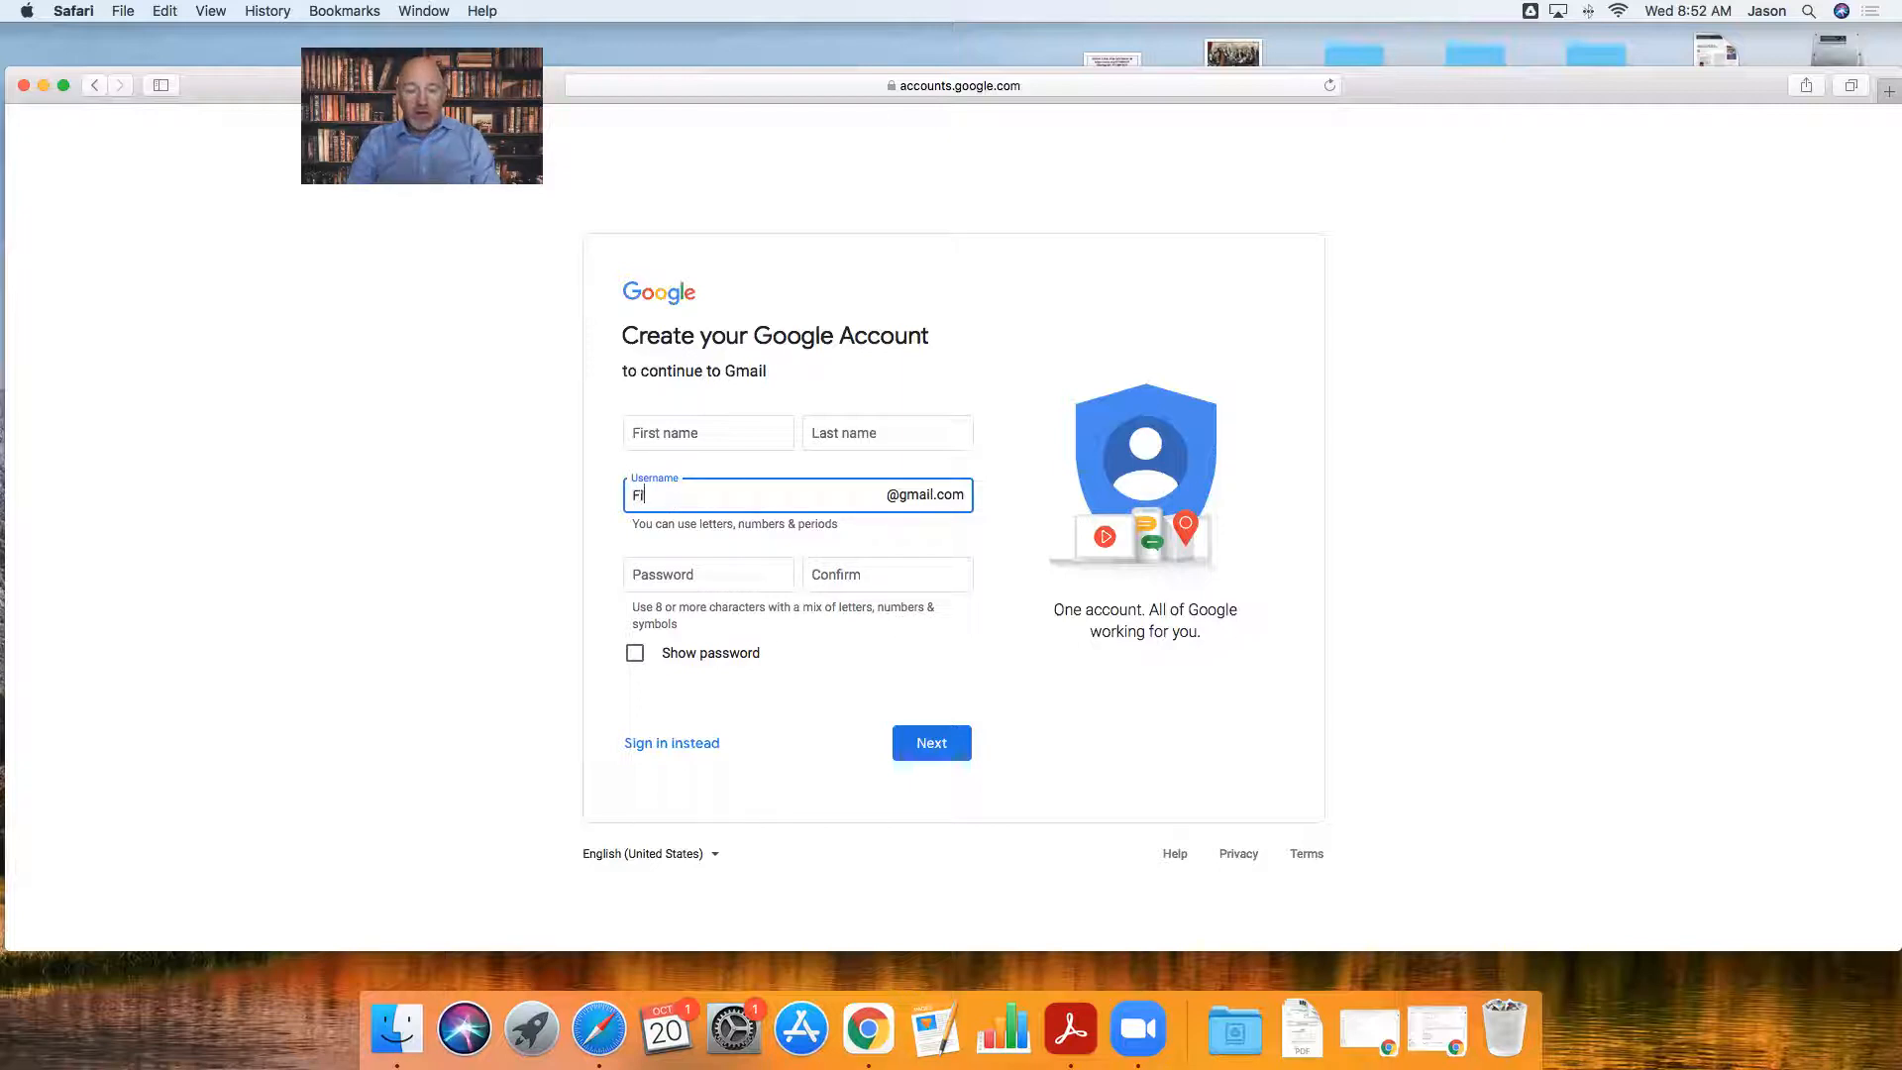
{"action": "type", "text": "rstName_"}
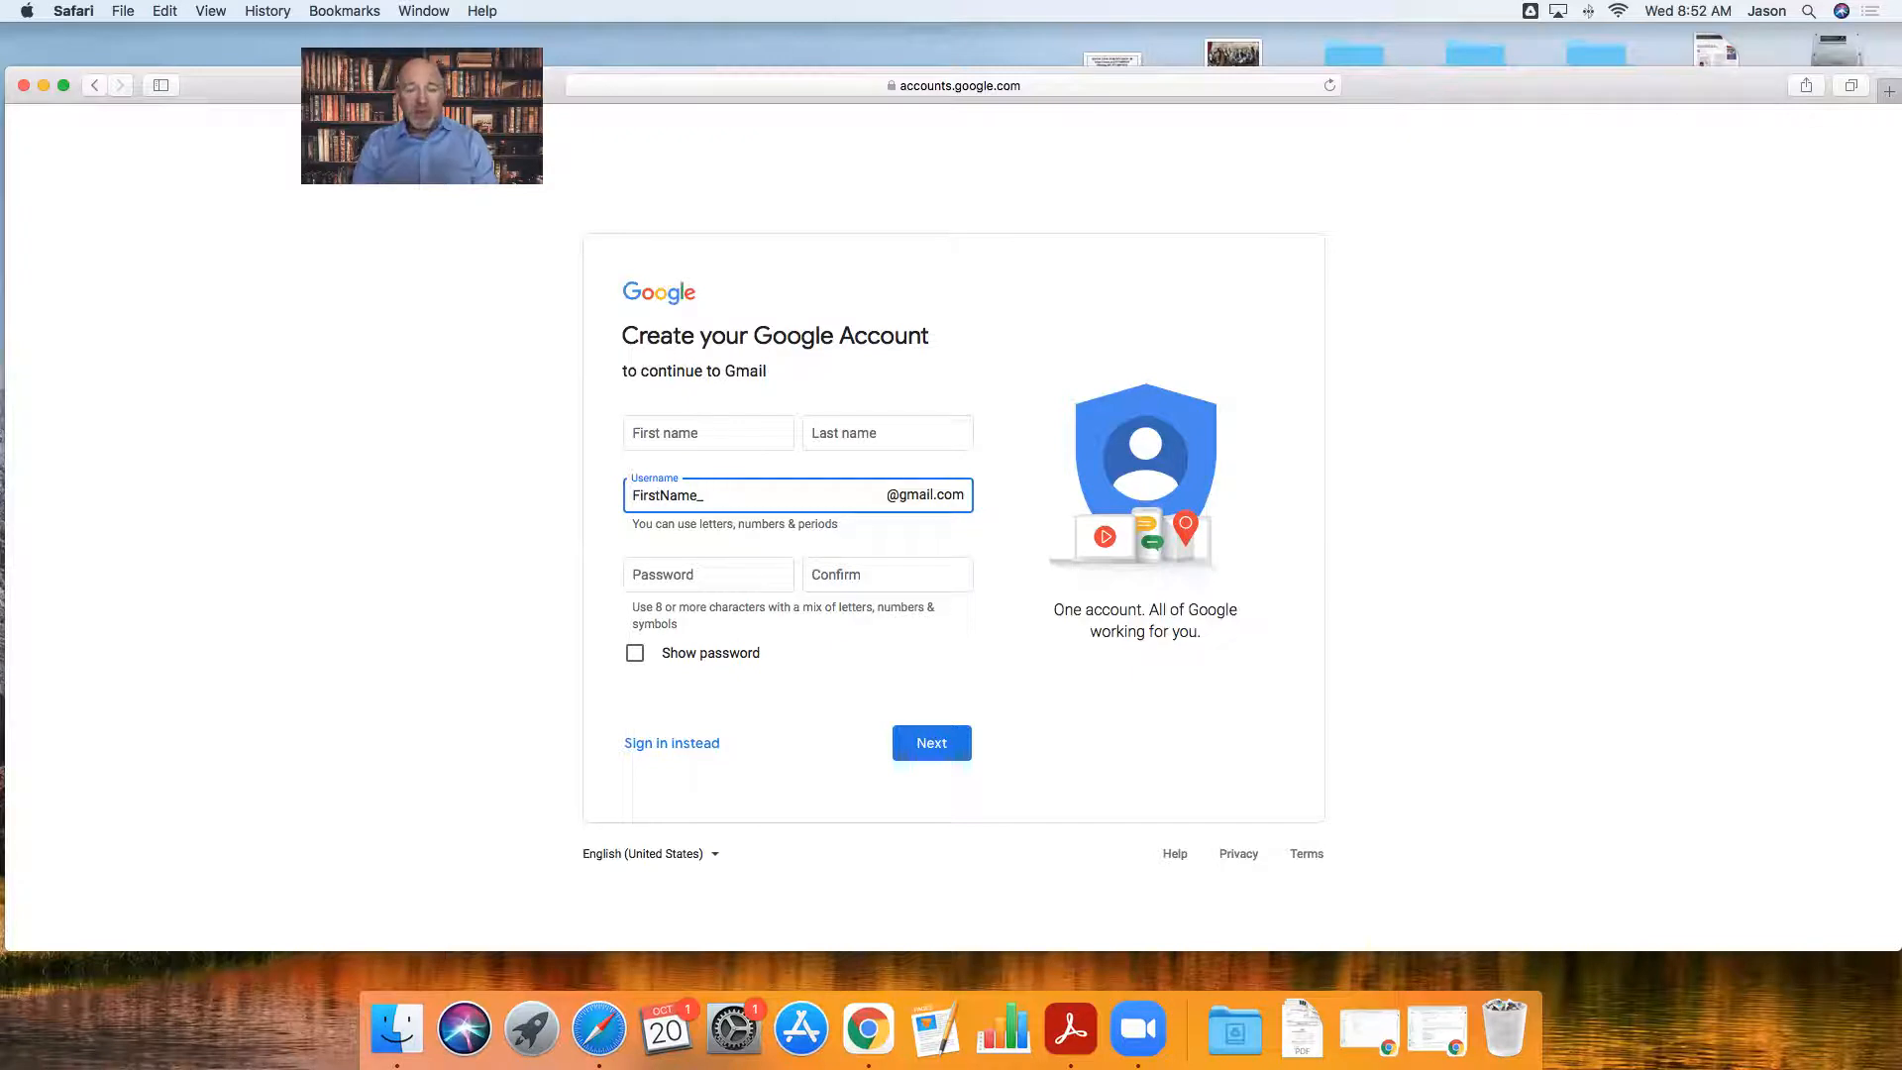
{"action": "type", "text": "LastName.Court"}
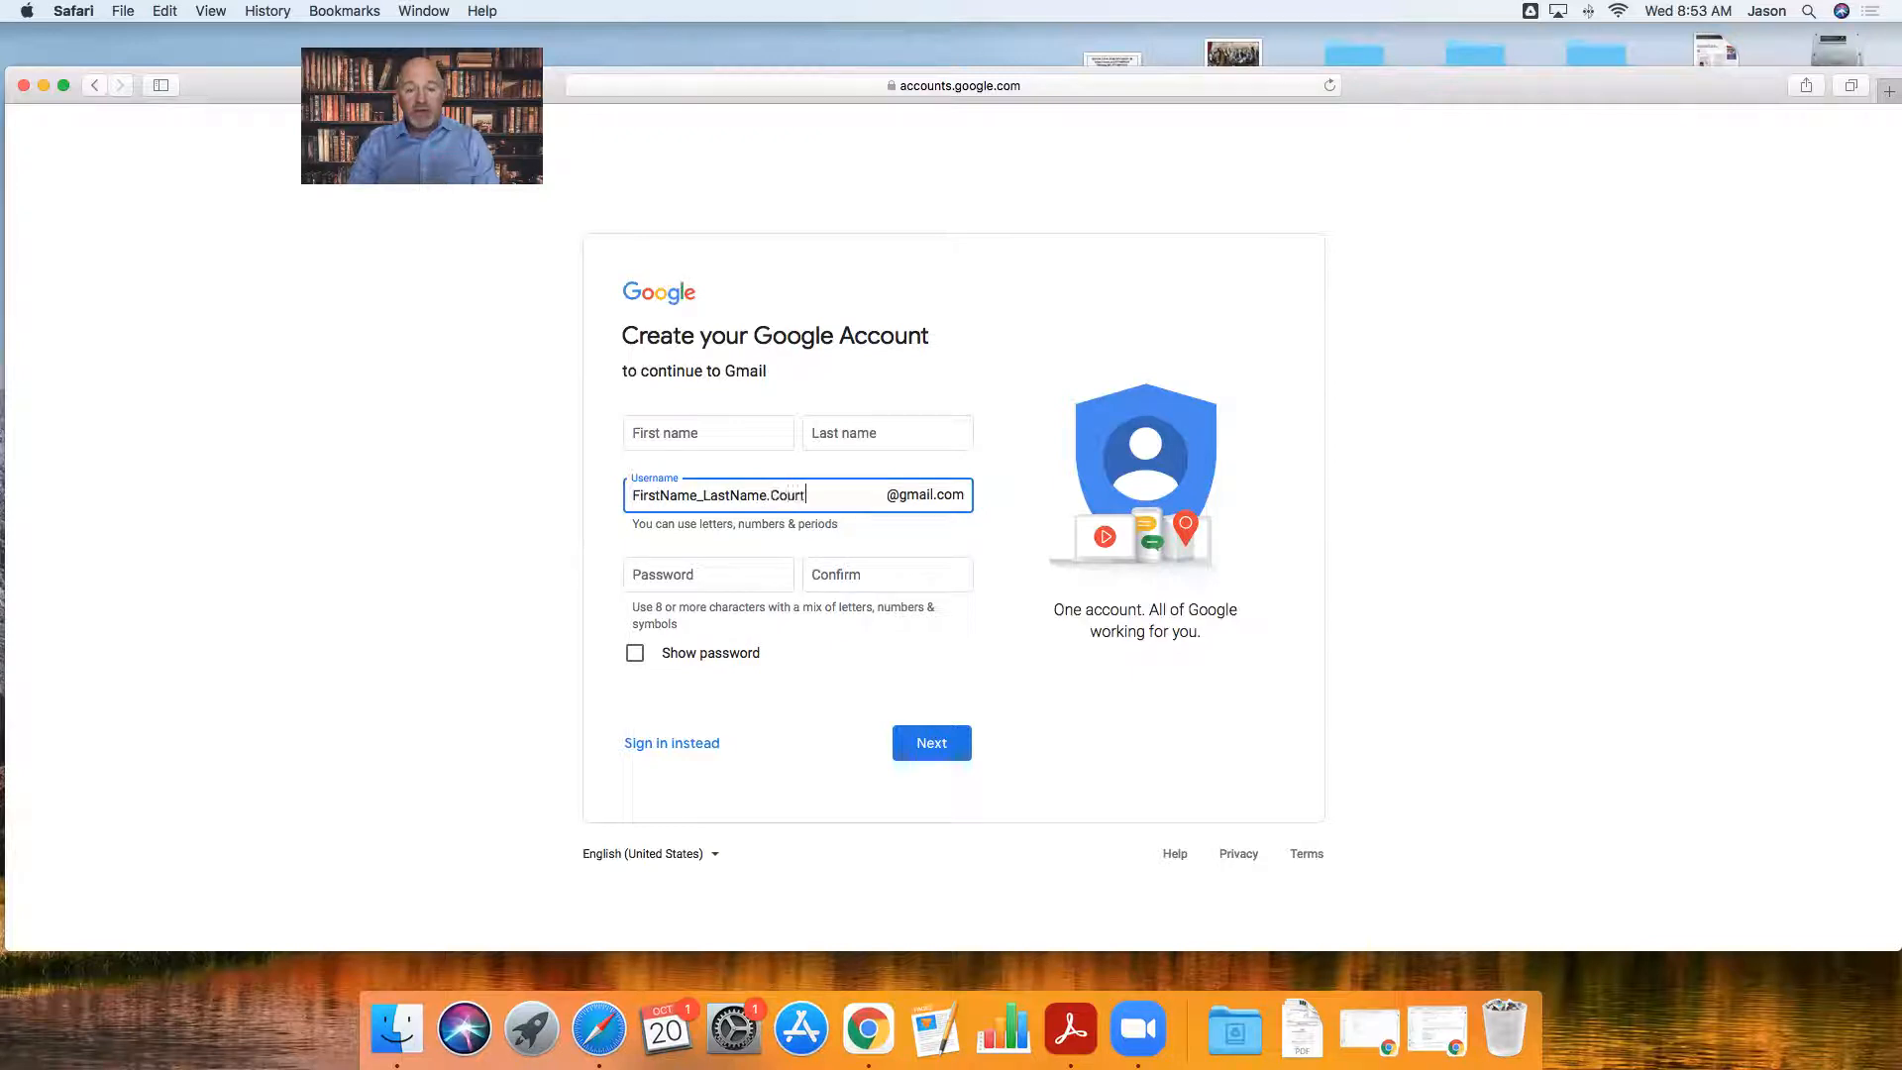
{"action": "type", "text": "Case"}
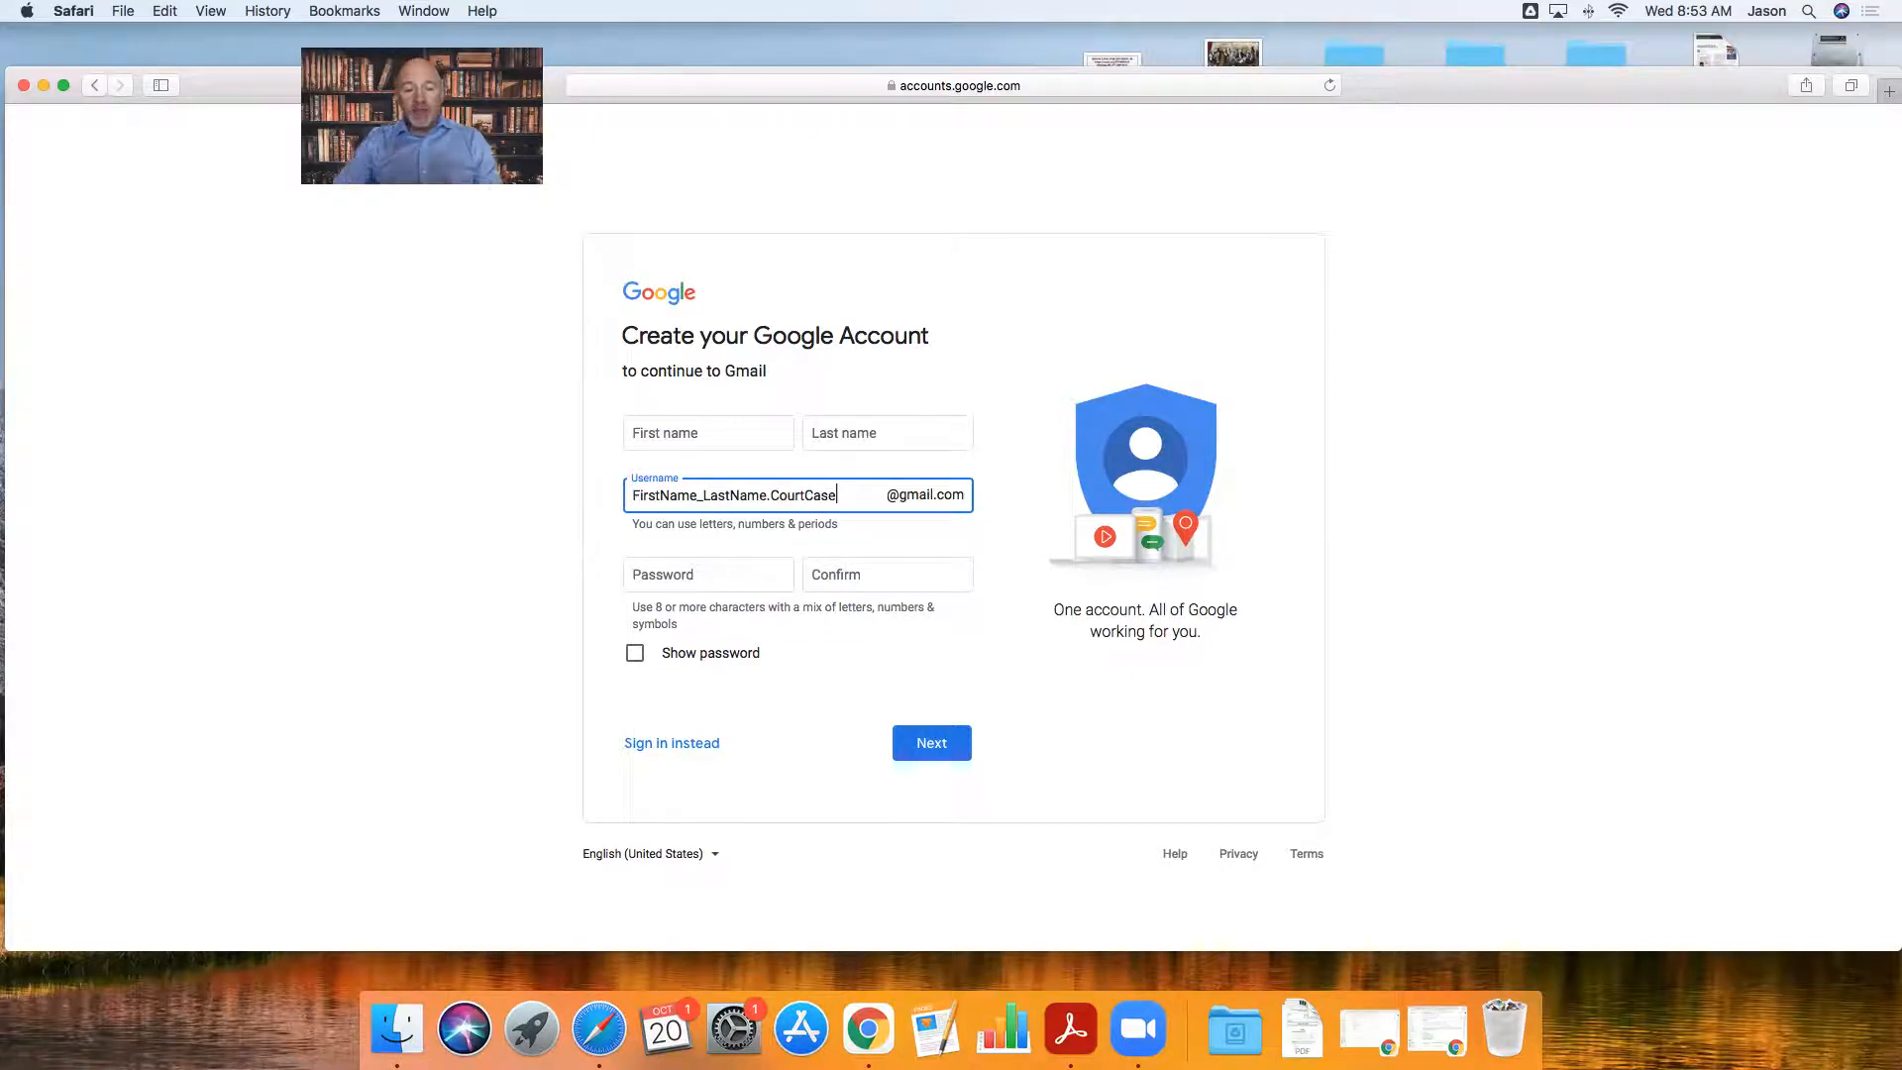
{"action": "left_click", "coordinate": [648, 577]}
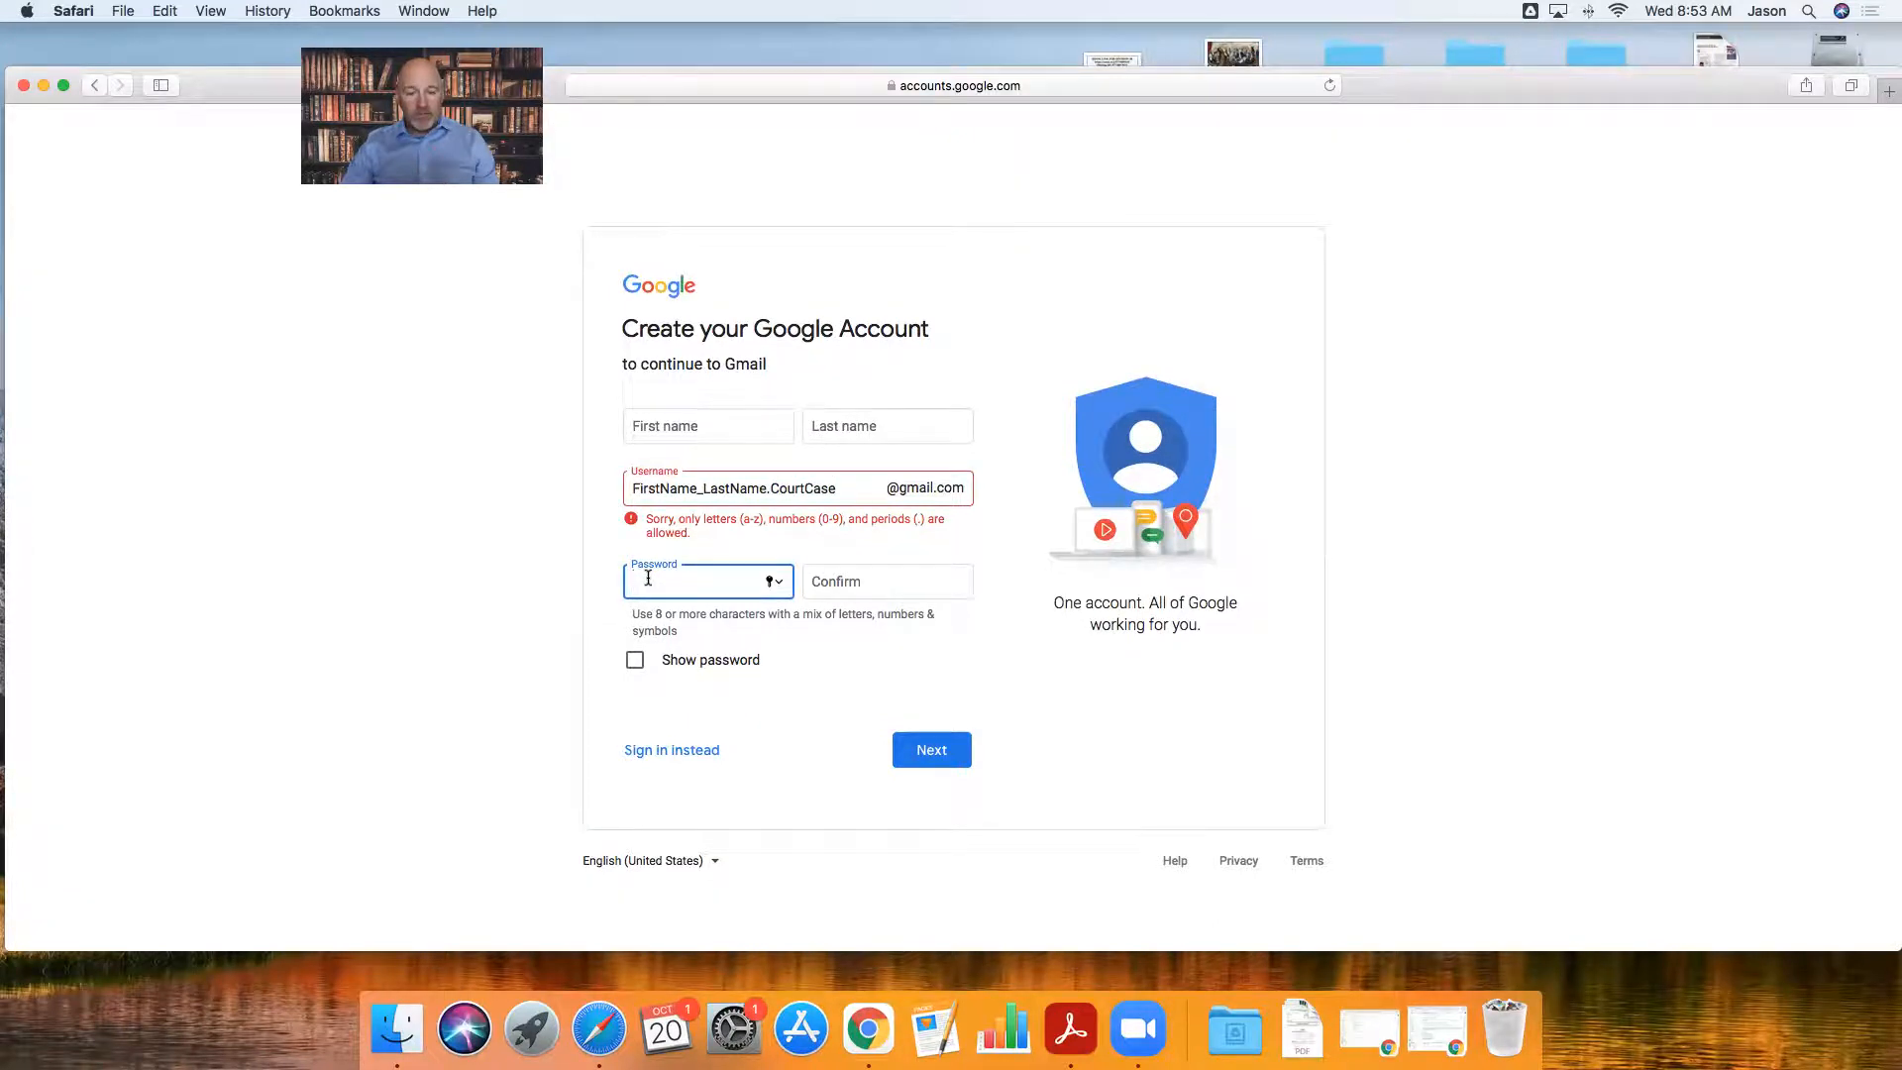
- Delete the underscore so the username contains only letters and periods
{"action": "left_click", "coordinate": [702, 489]}
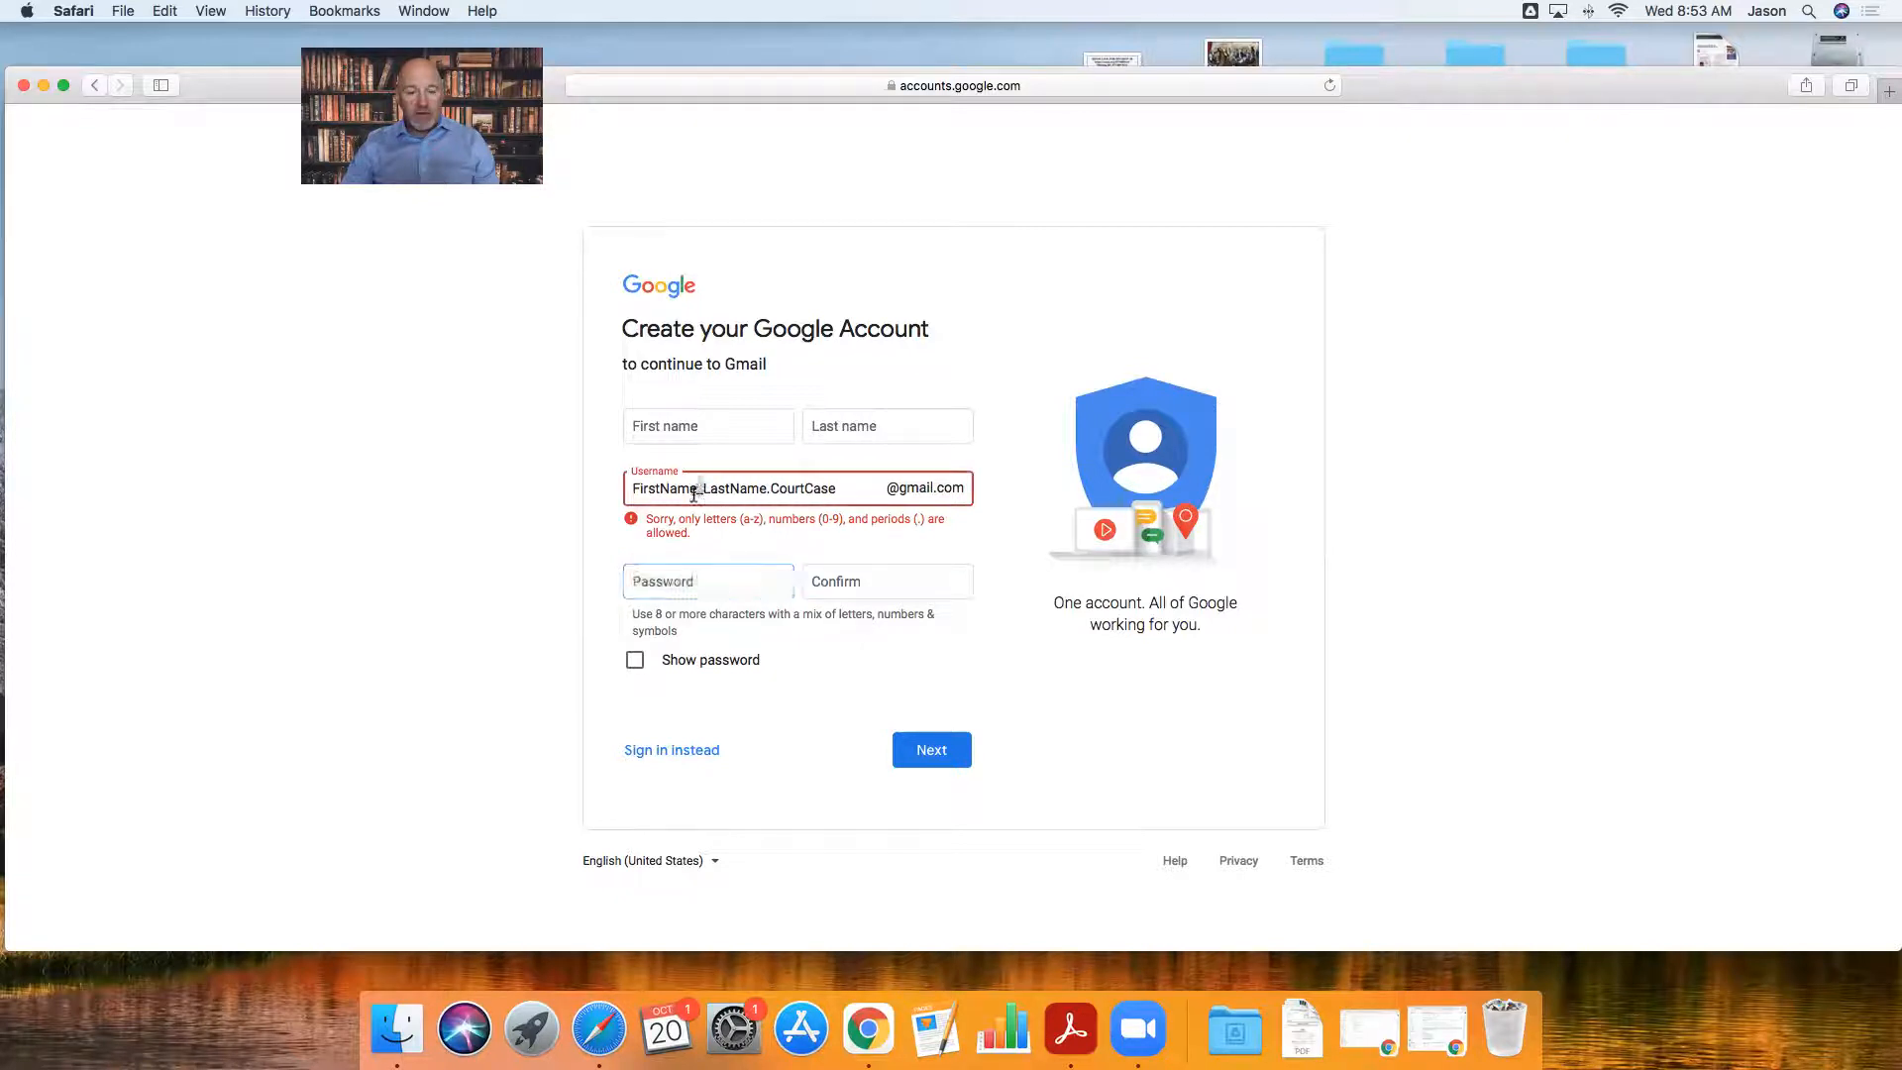
{"action": "key", "text": "BackSpace"}
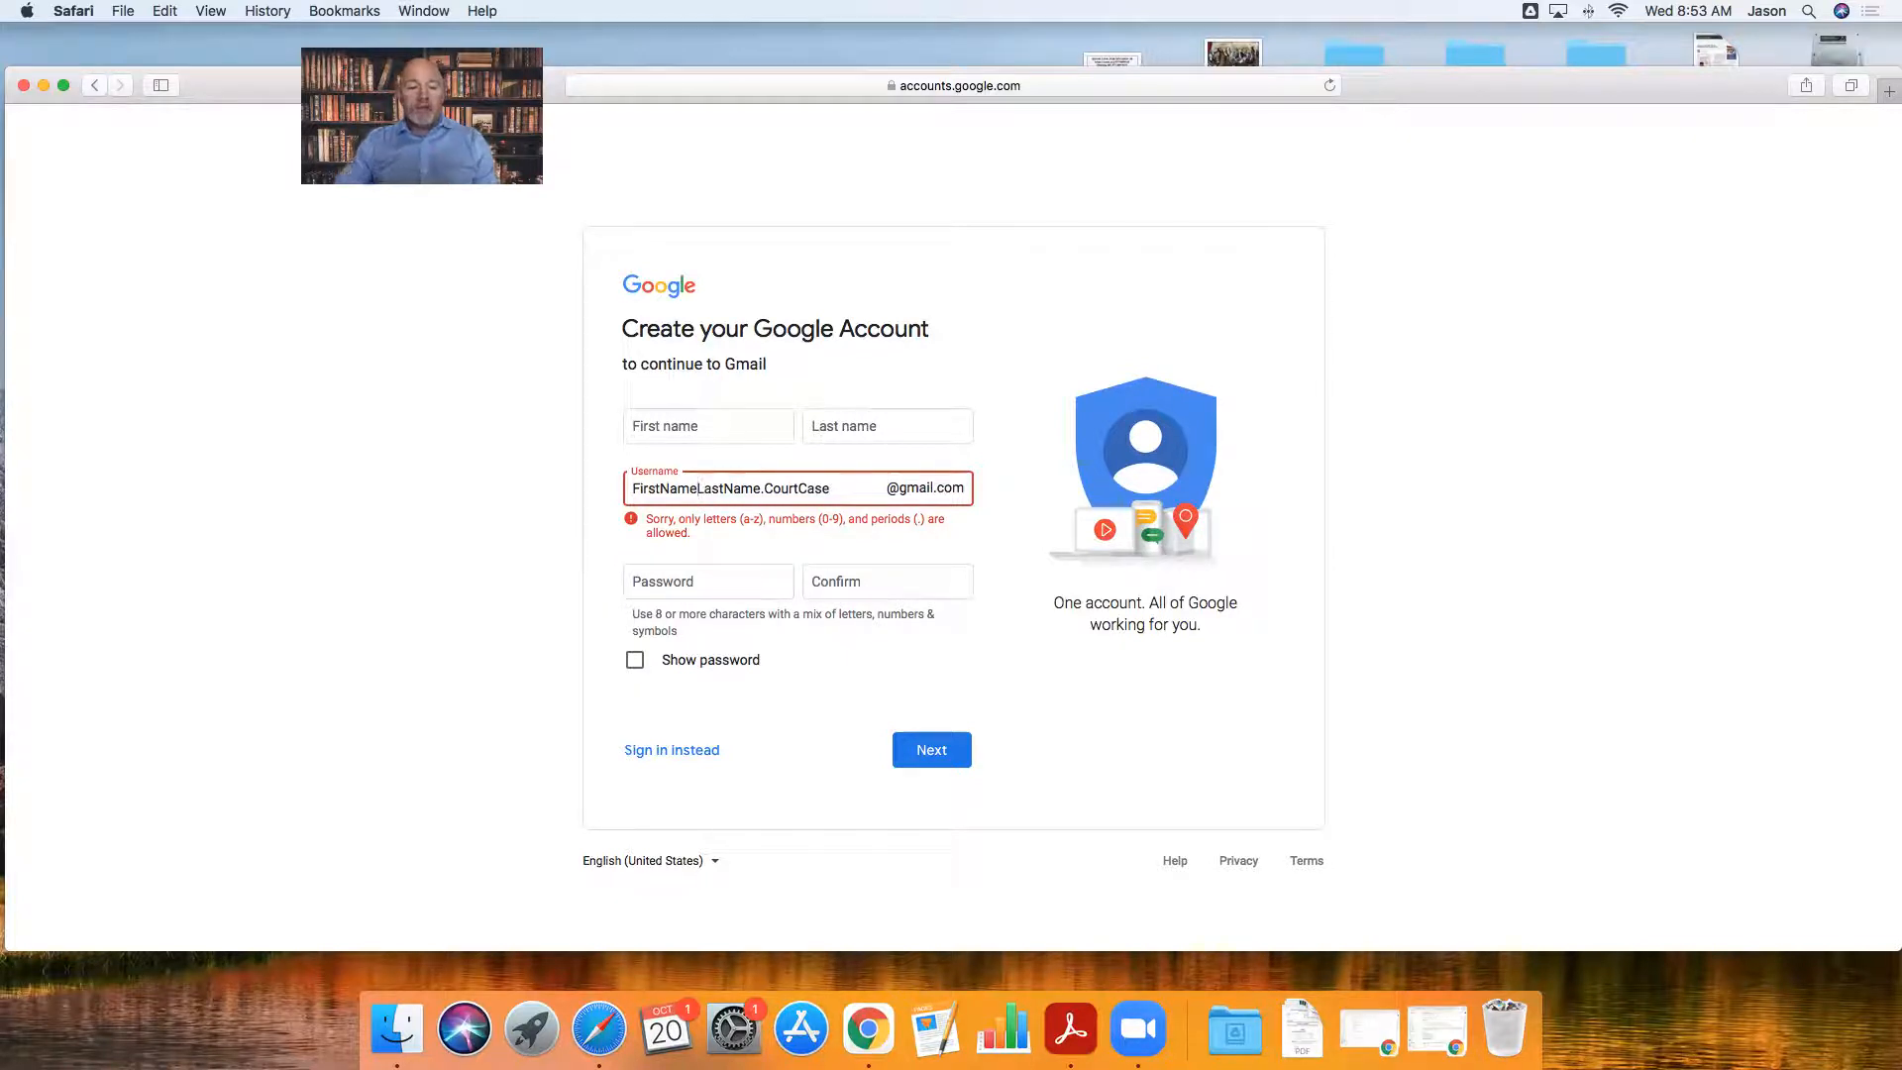
{"action": "left_click", "coordinate": [693, 585]}
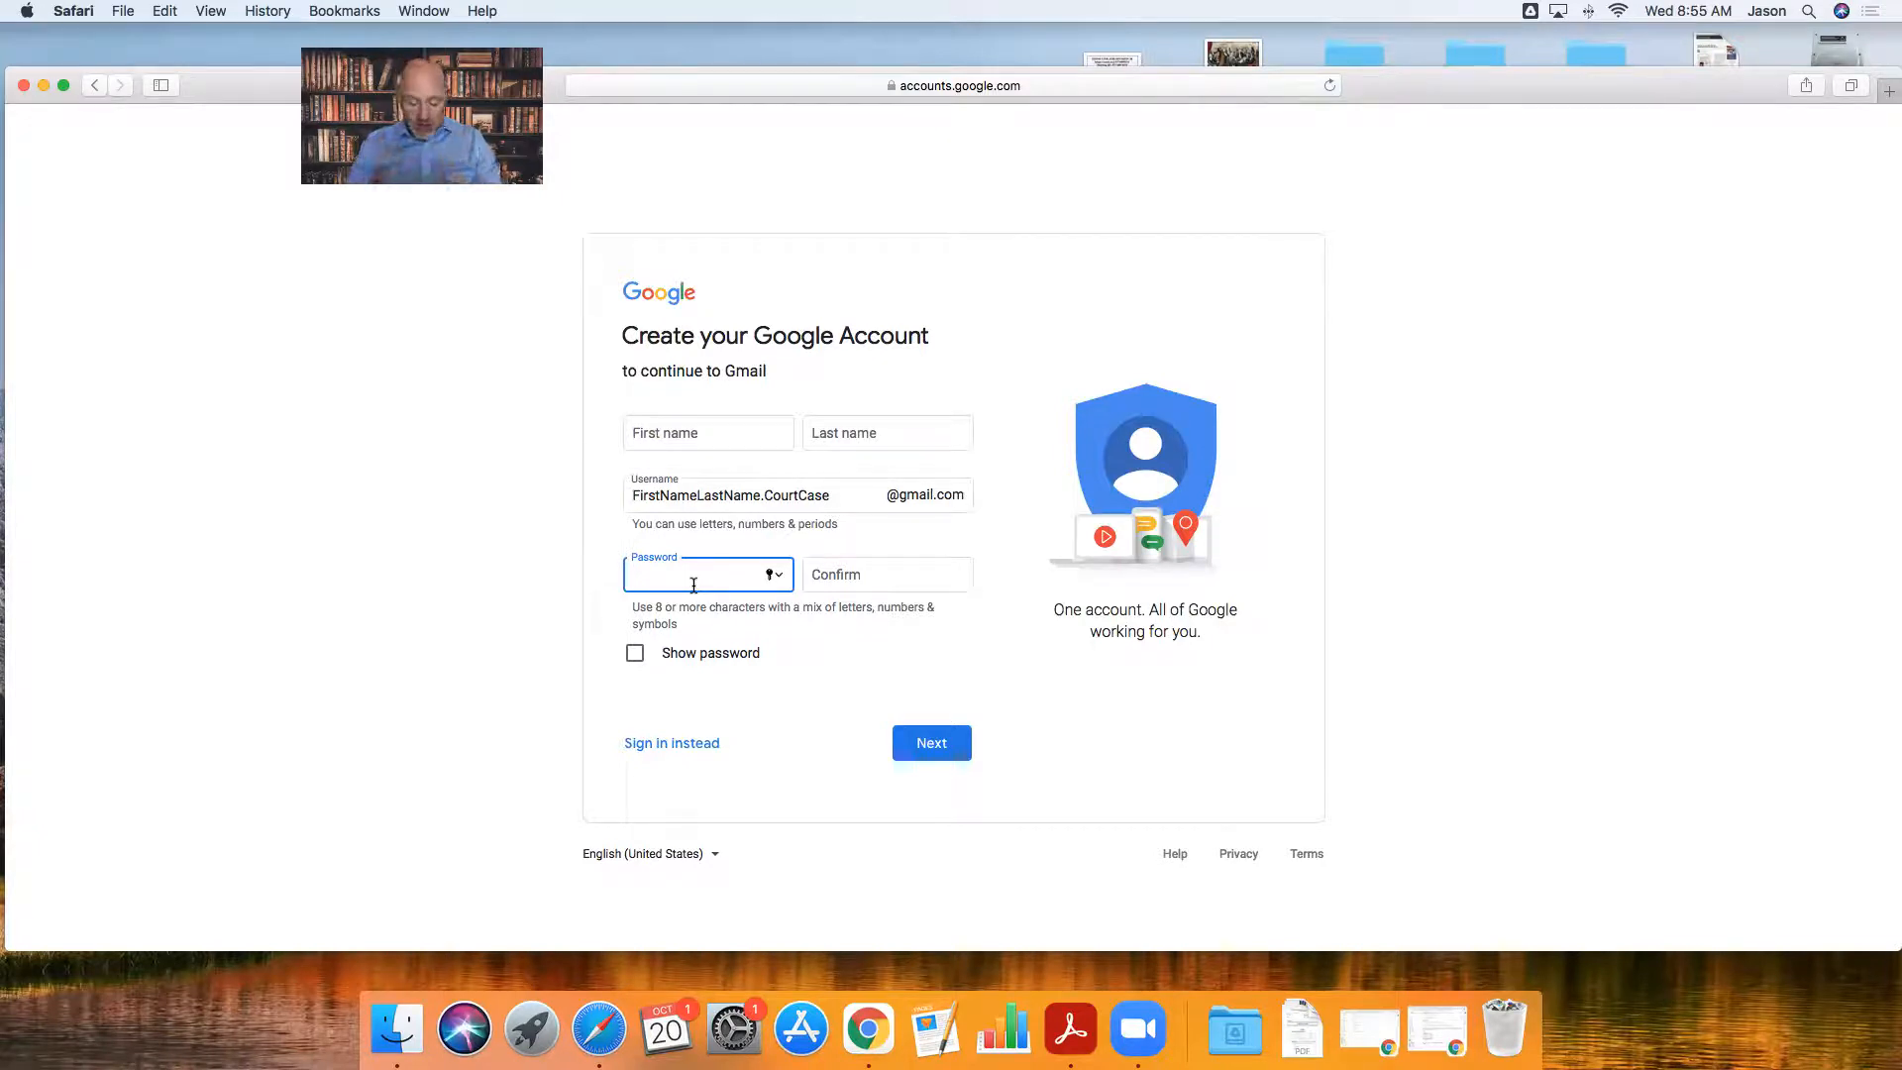
- Enter and confirm the account password, then submit; Google asks for first and last names
{"action": "type", "text": "••••••••"}
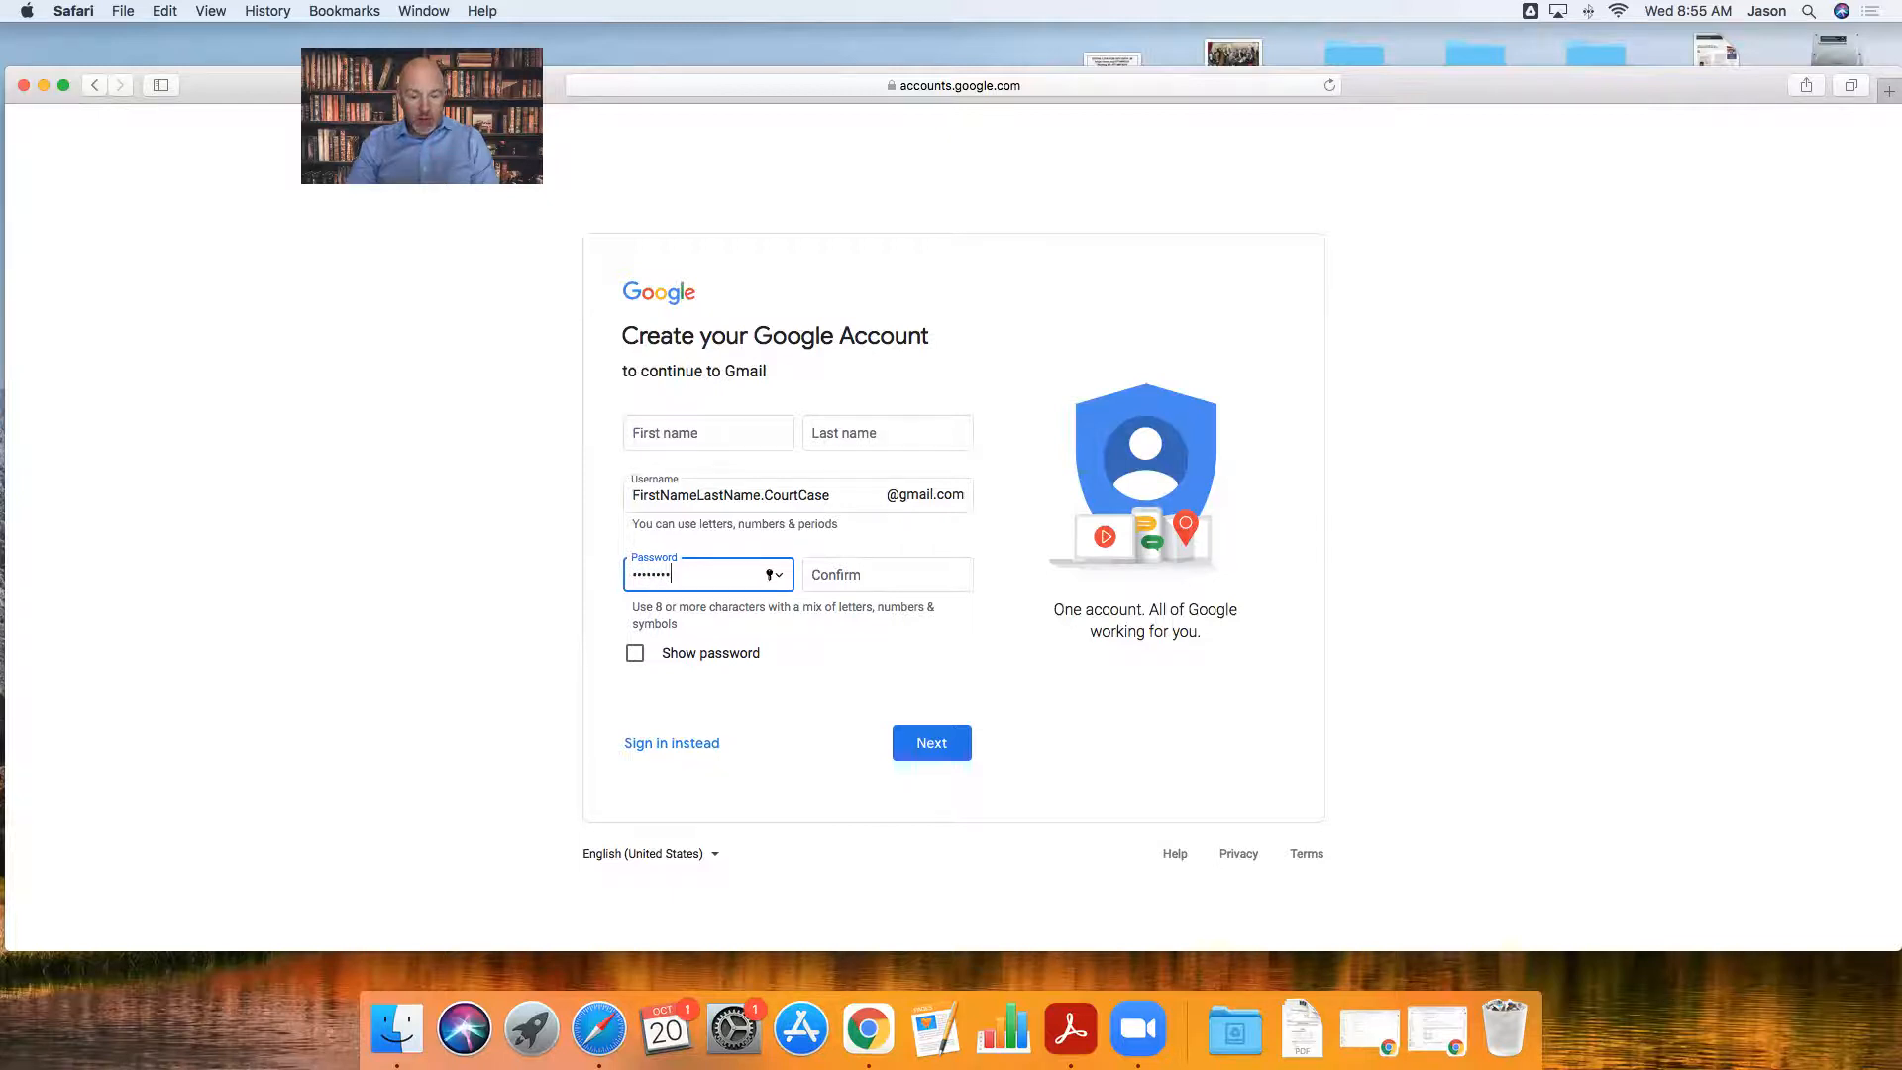
{"action": "left_click", "coordinate": [838, 574]}
{"action": "type", "text": "•••••••"}
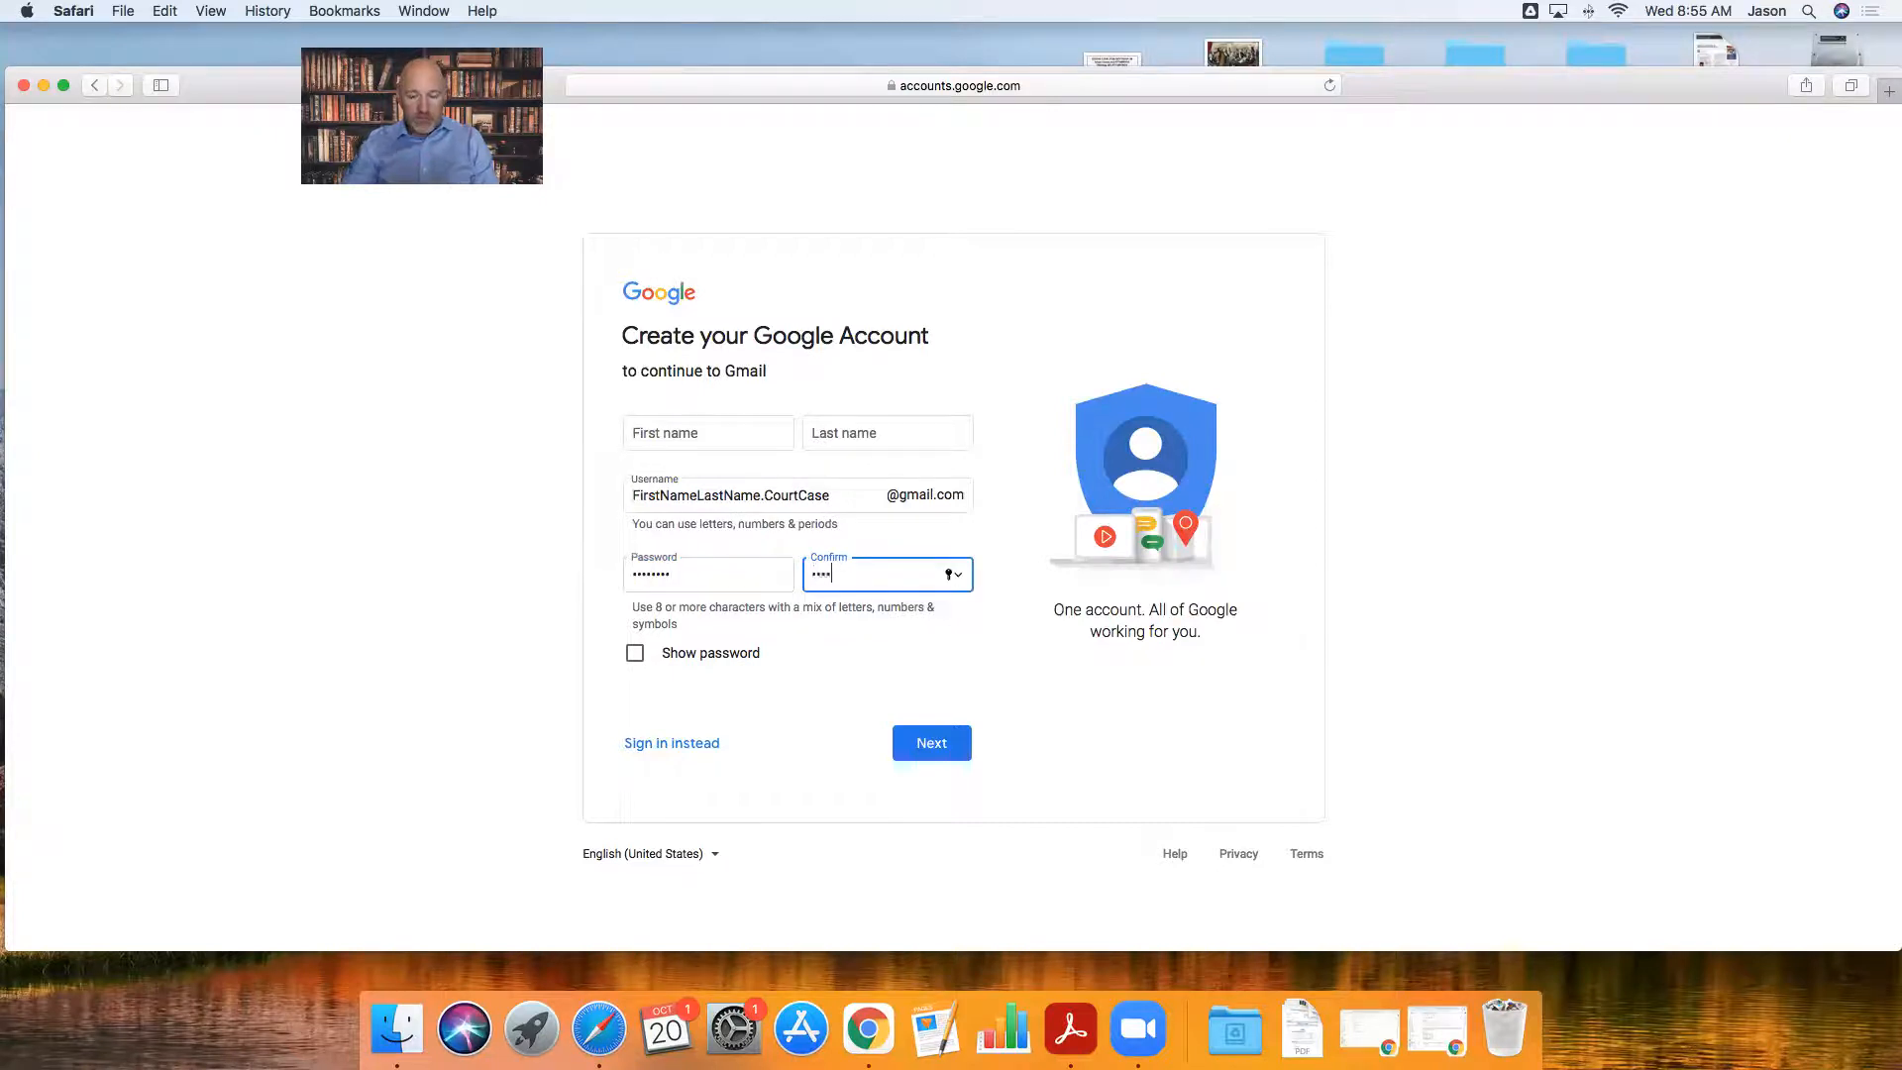
{"action": "type", "text": "•"}
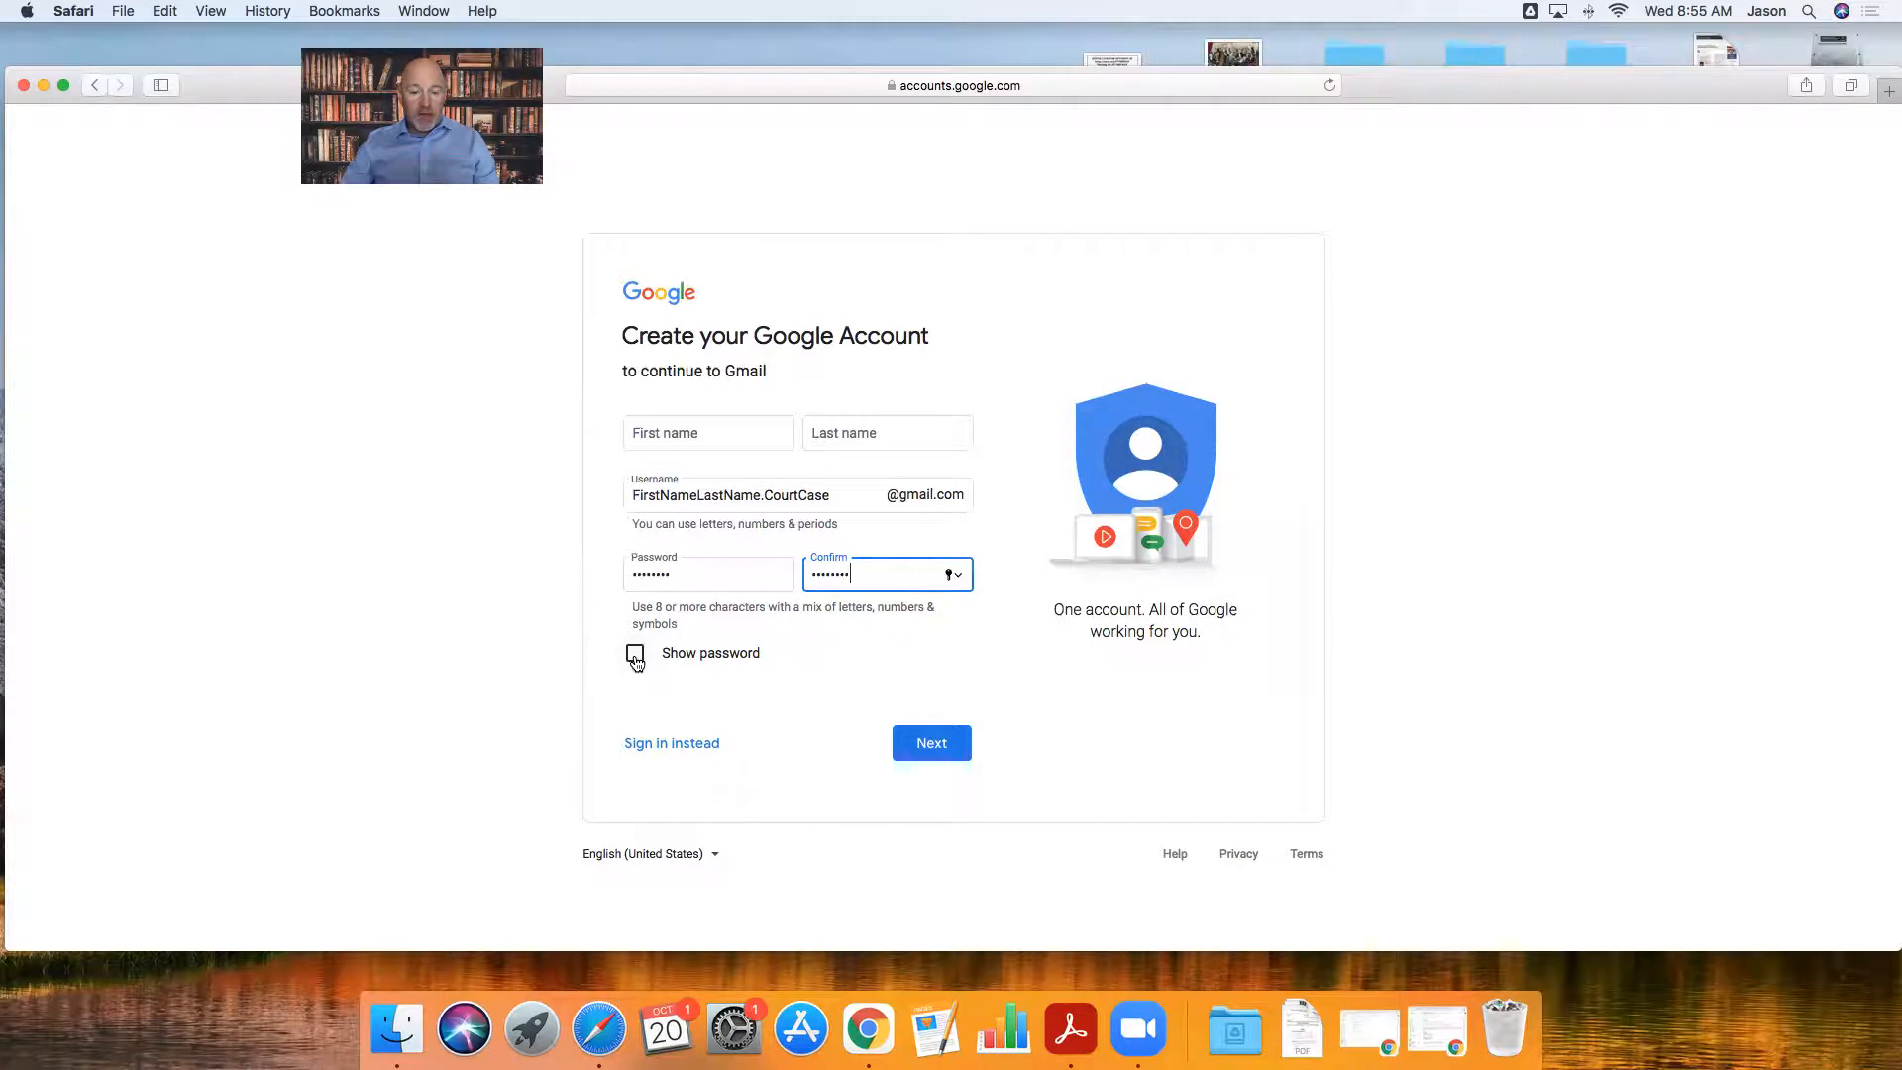
{"action": "left_click", "coordinate": [935, 752]}
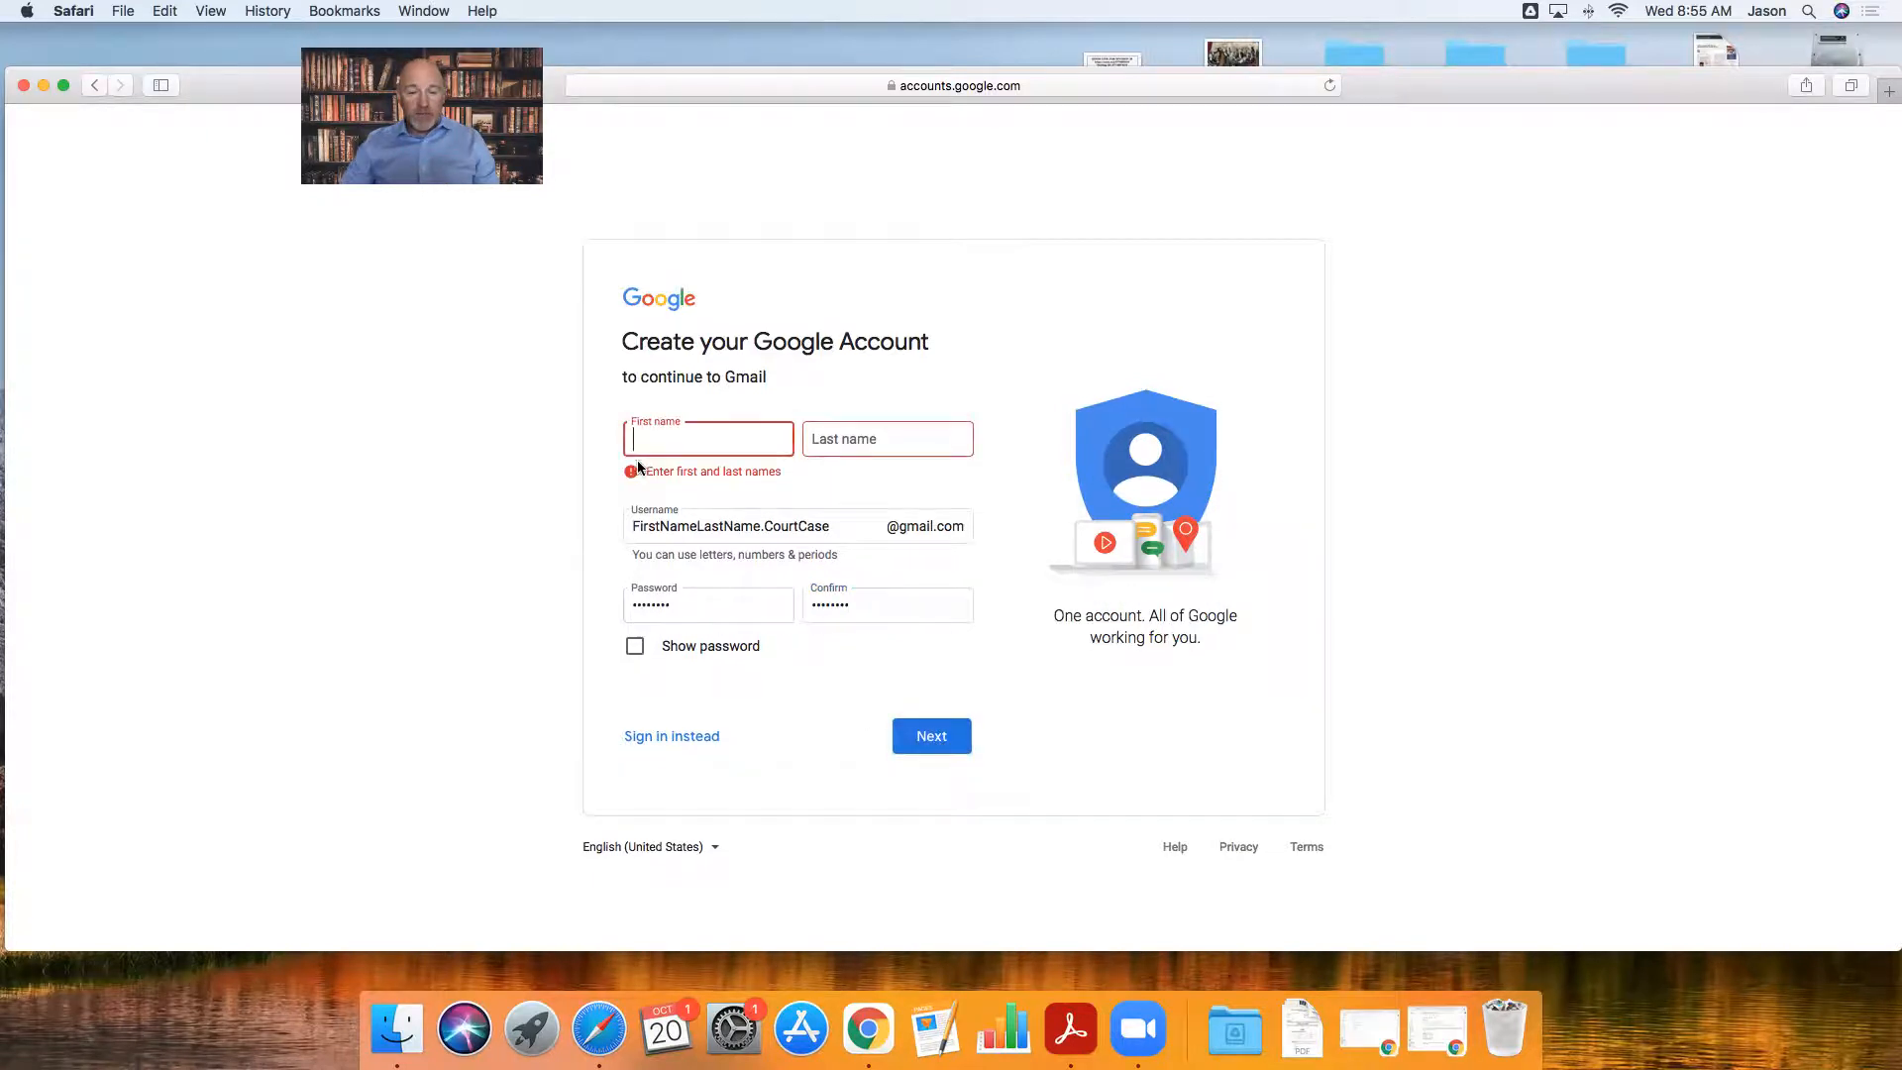
- Fill in the first and last name fields and resubmit the form
{"action": "type", "text": "John"}
{"action": "key", "text": "Tab"}
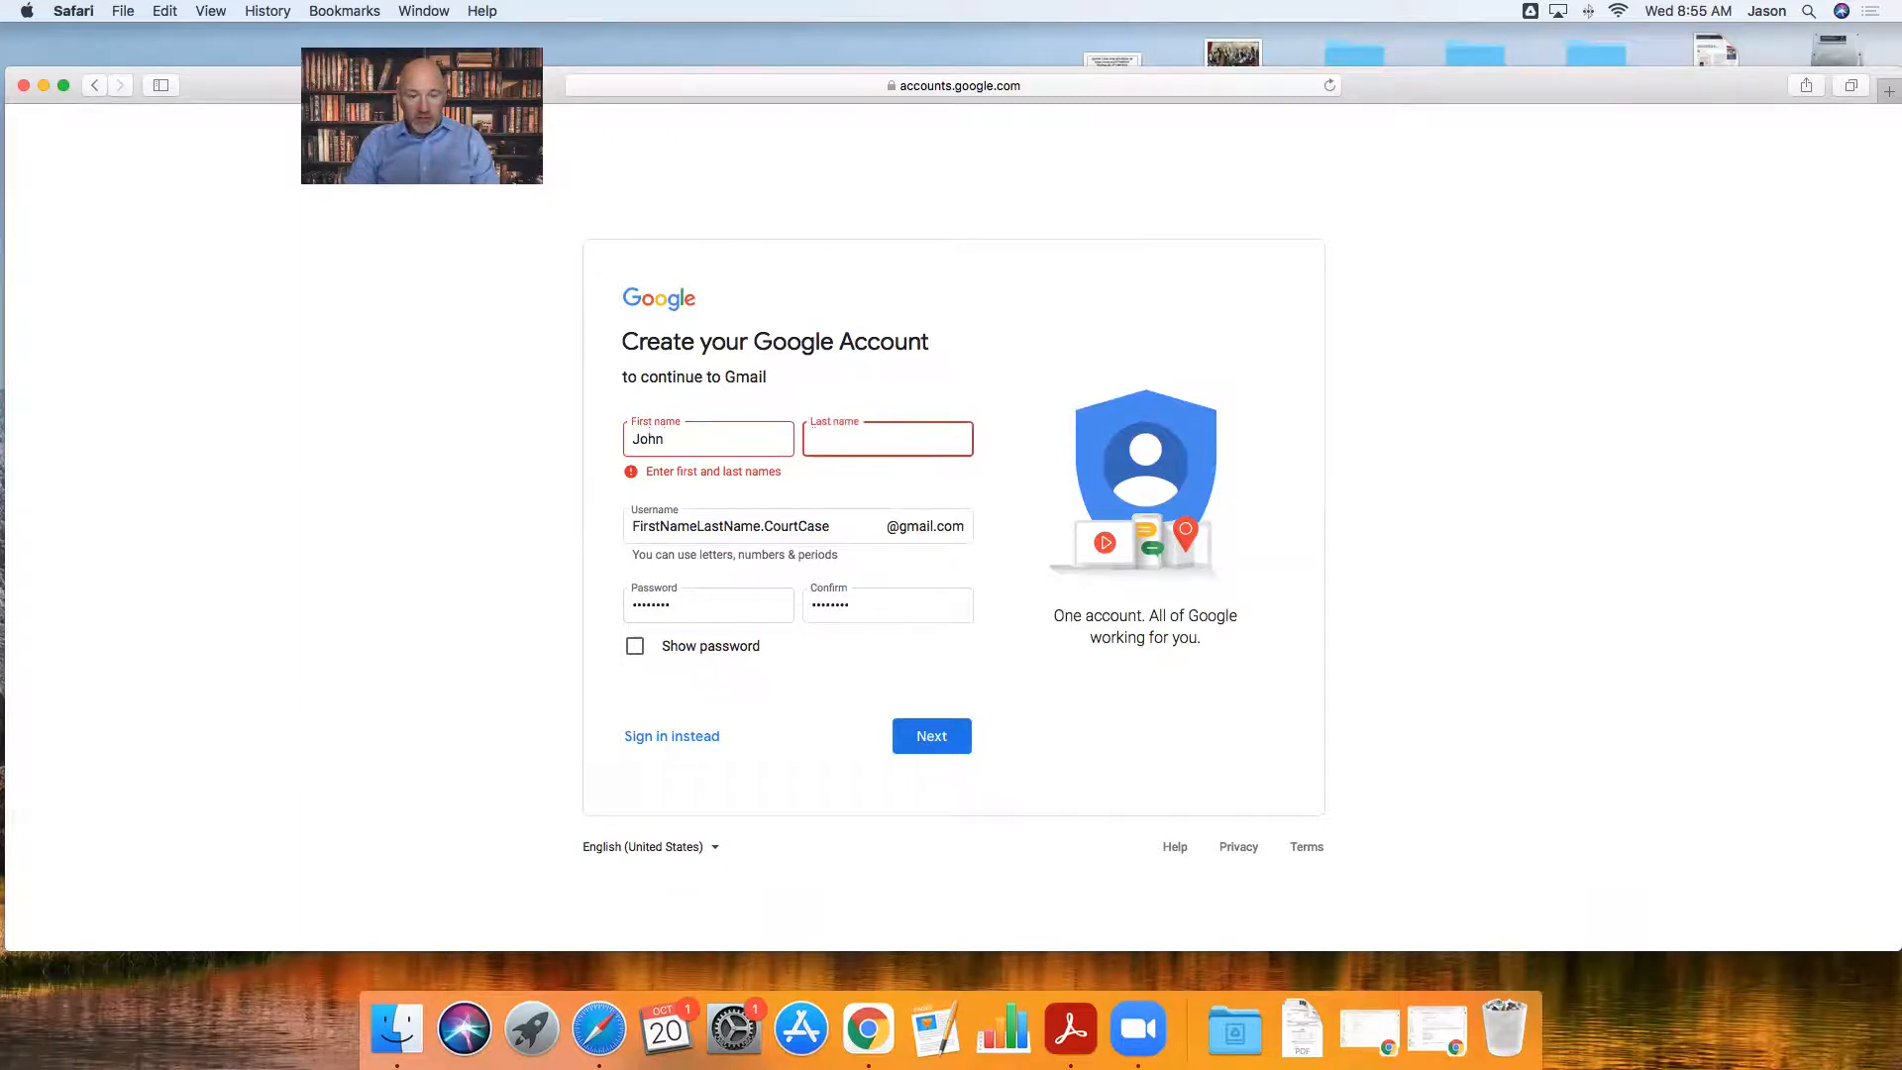
{"action": "type", "text": "Doe"}
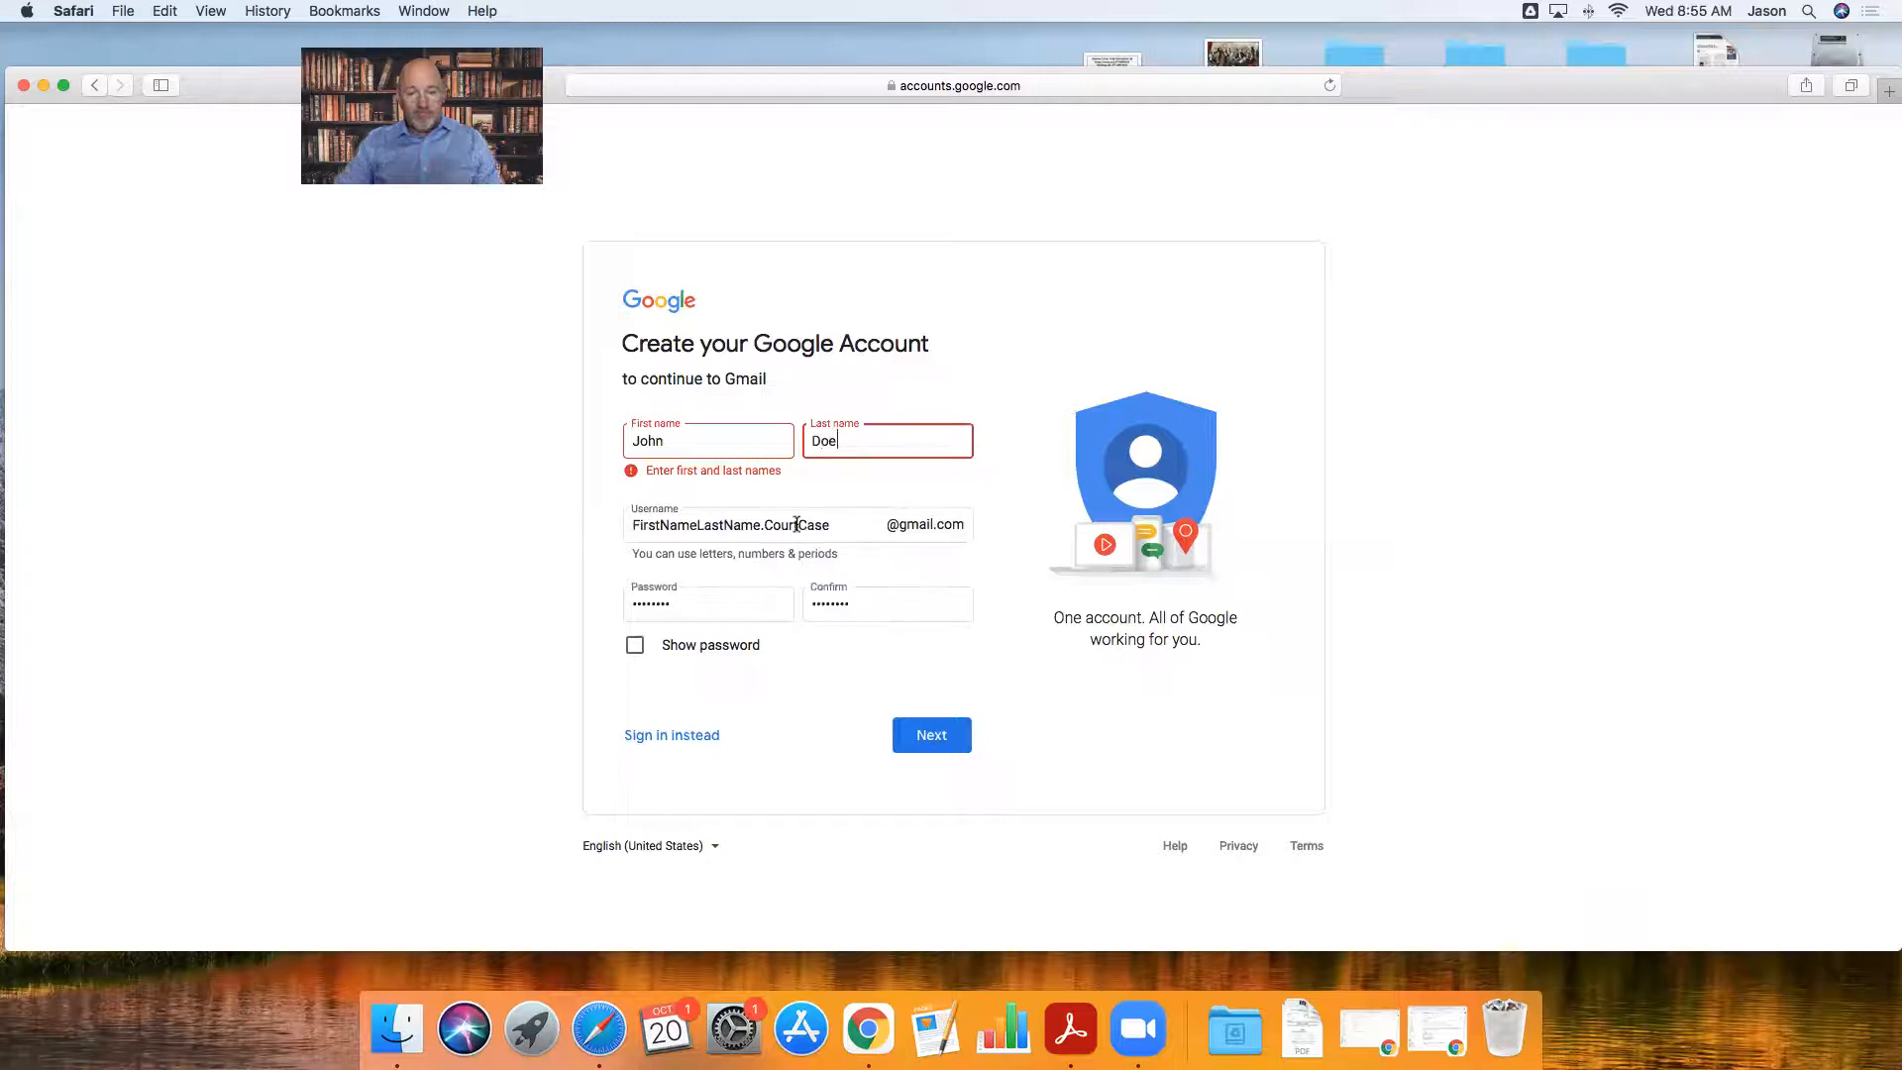
{"action": "left_click", "coordinate": [935, 740]}
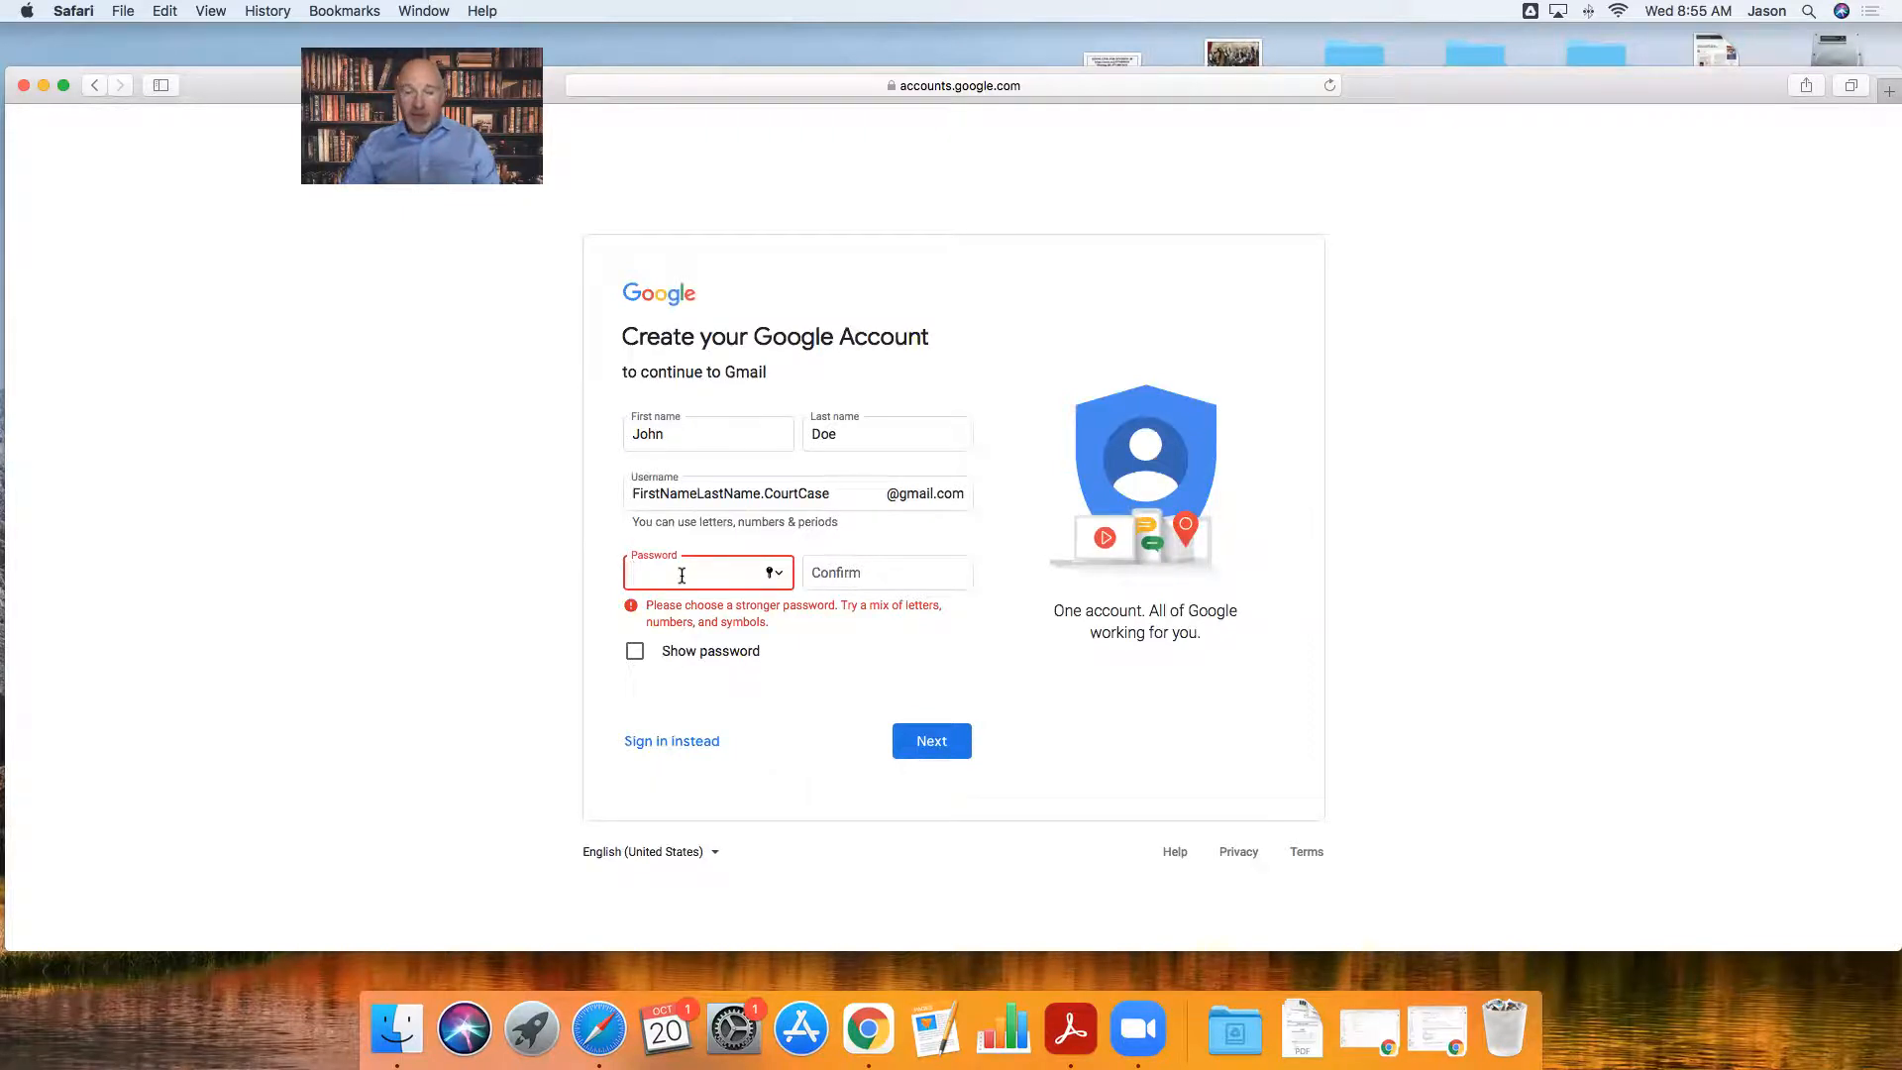
- Re-enter and confirm the password, then submit the name, username and password
{"action": "type", "text": "password"}
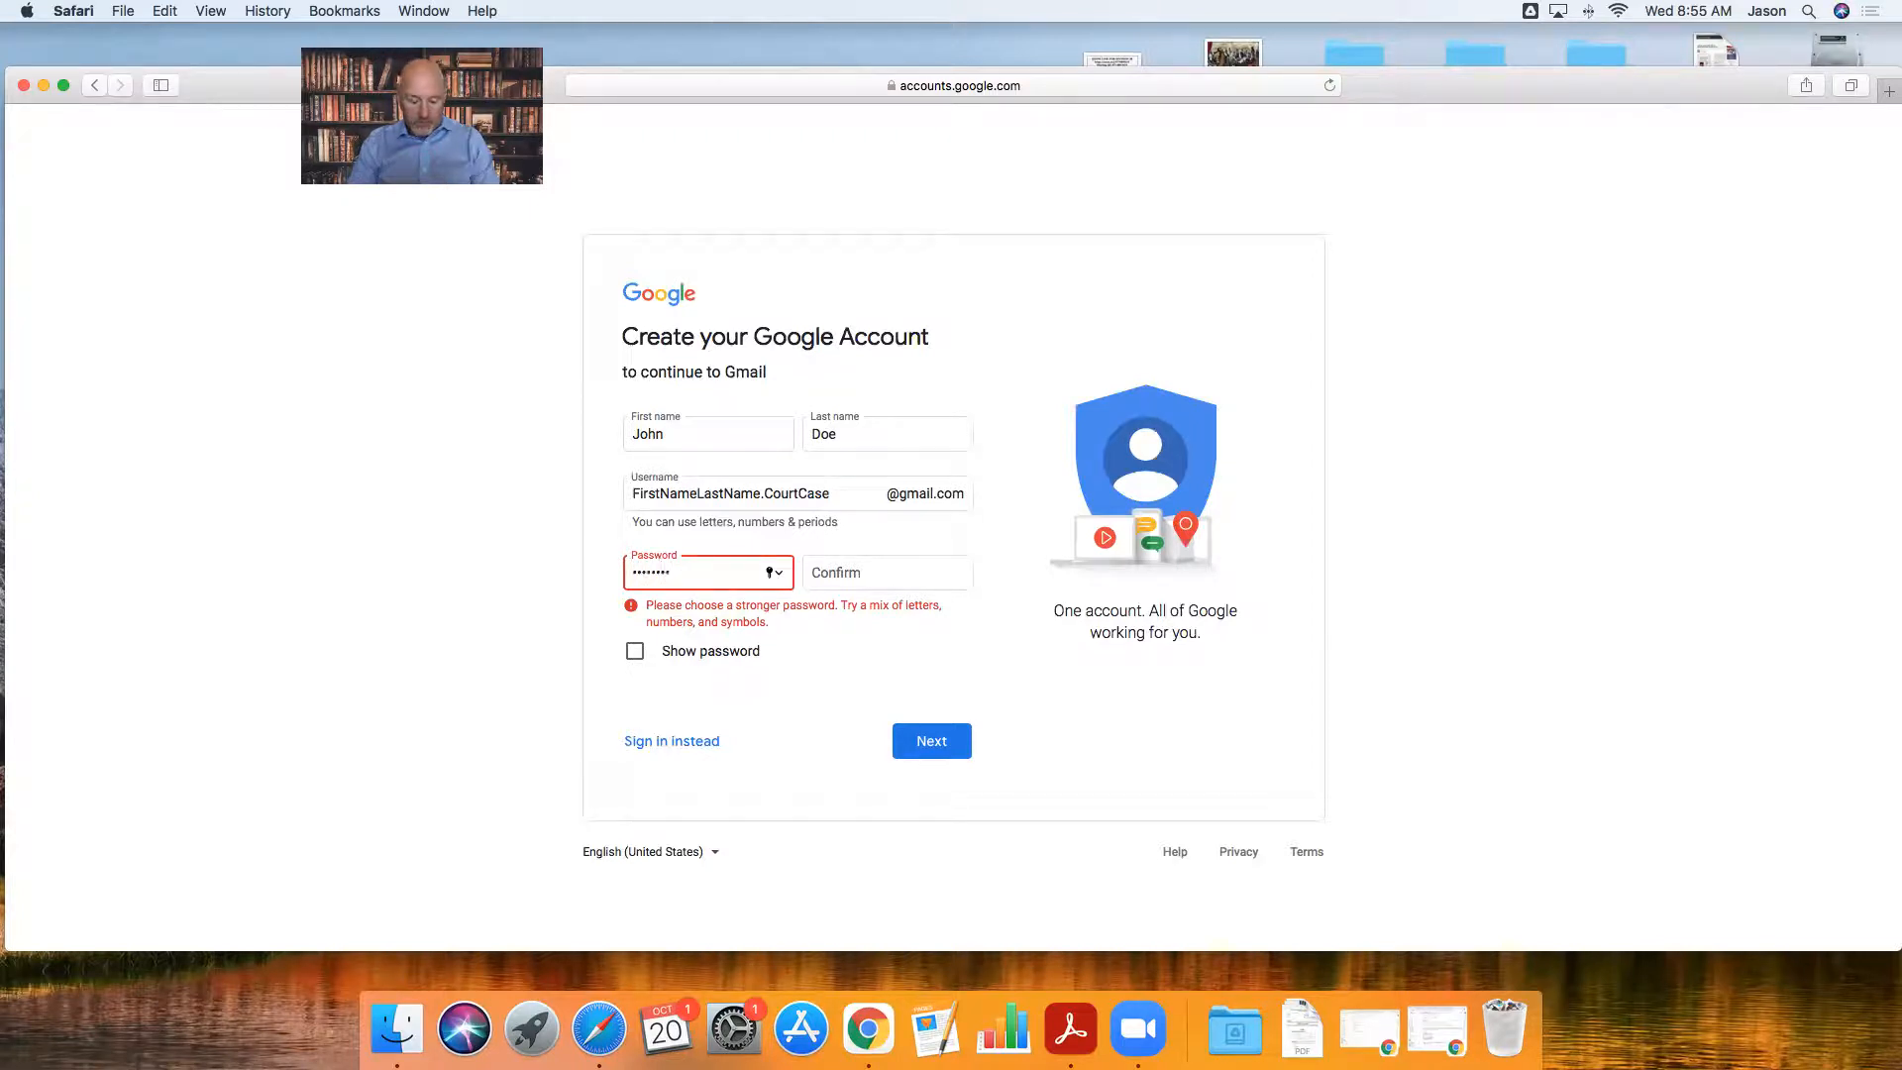
{"action": "type", "text": "1!"}
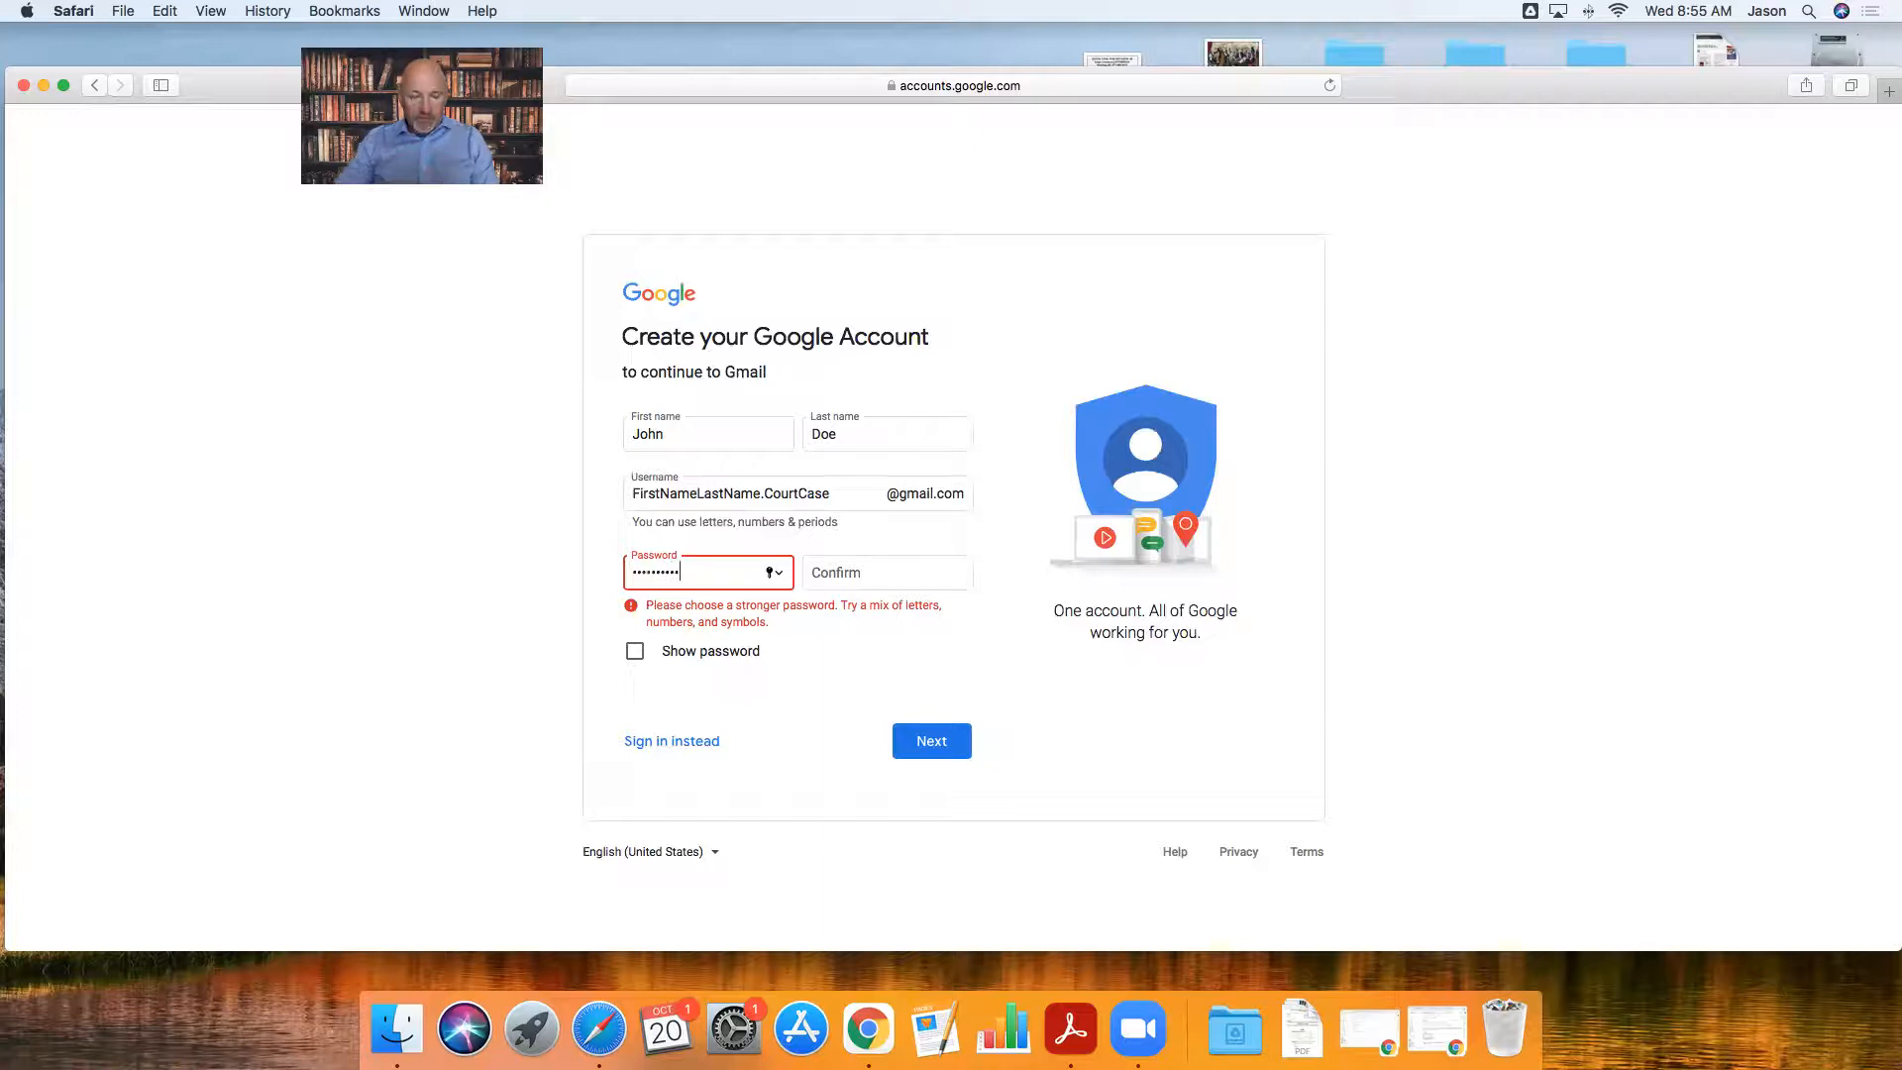
{"action": "left_click", "coordinate": [879, 574]}
{"action": "type", "text": "password"}
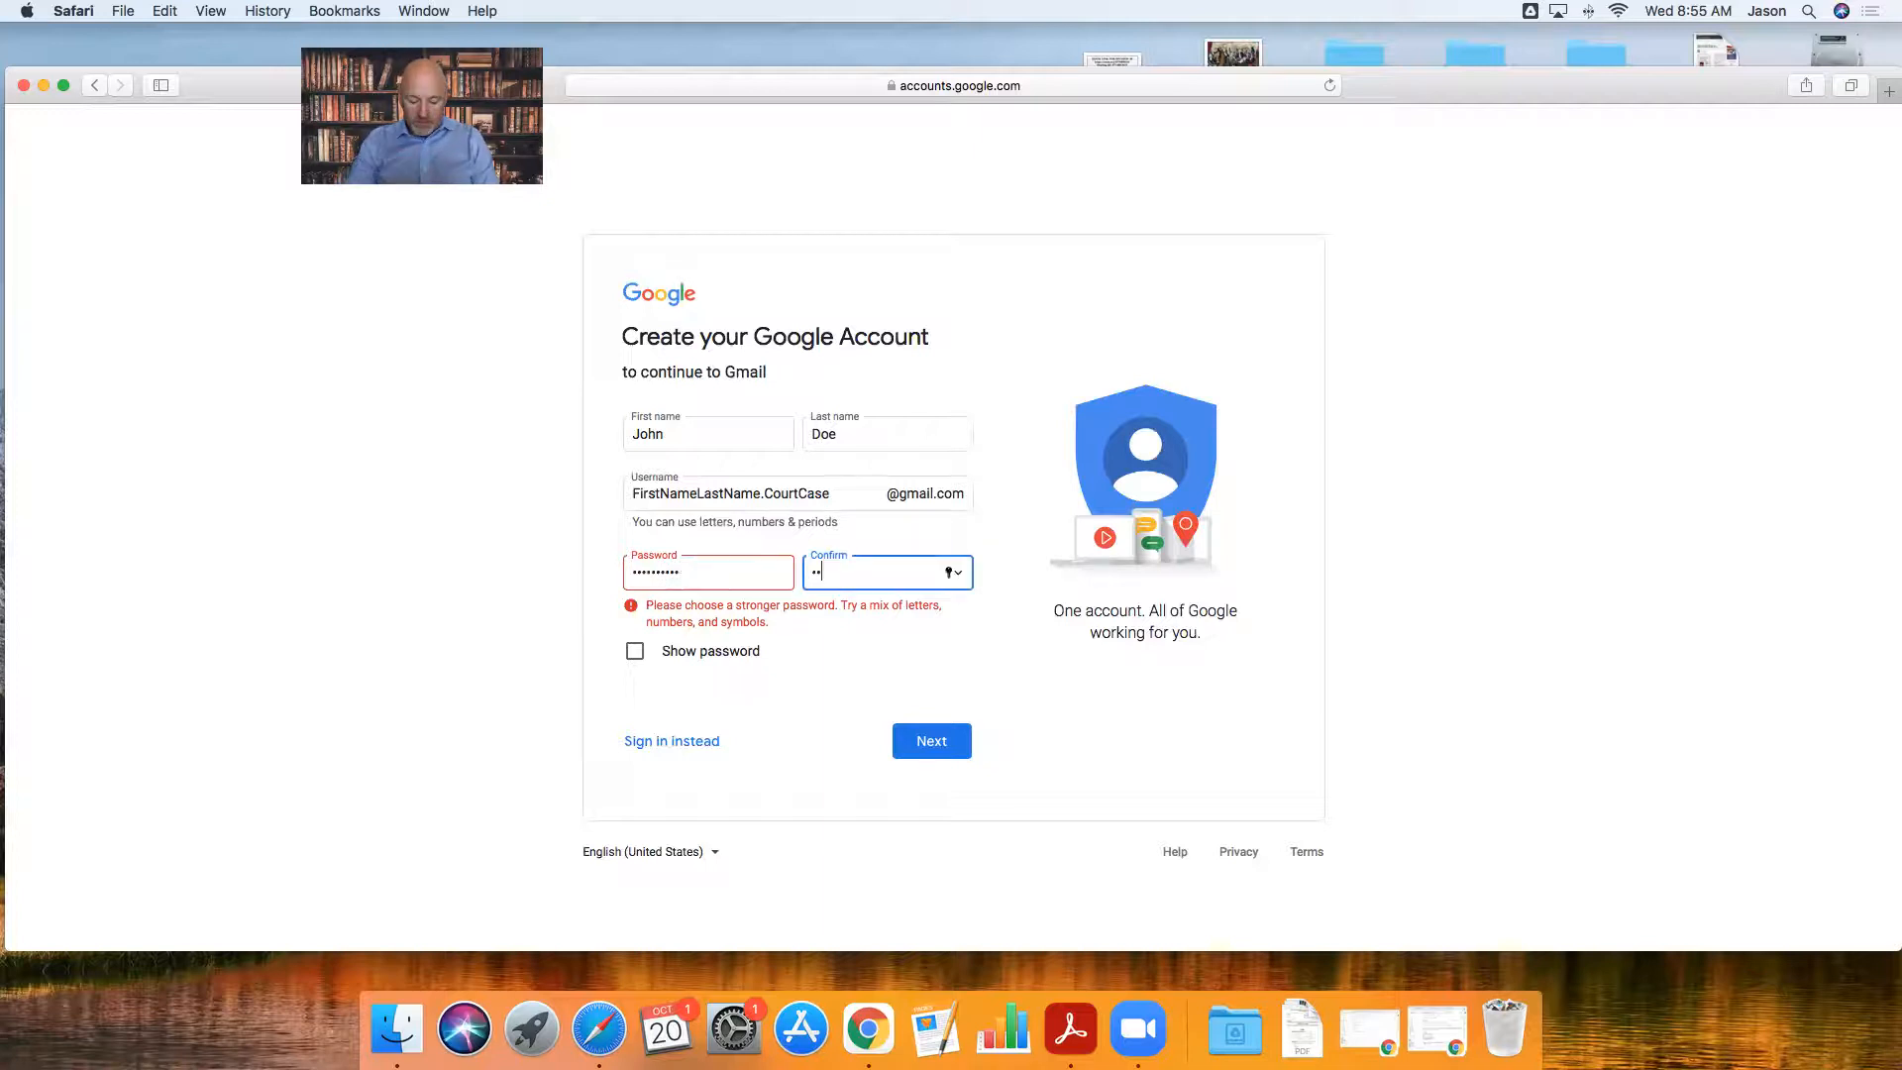
{"action": "type", "text": "1!"}
{"action": "left_click", "coordinate": [926, 741]}
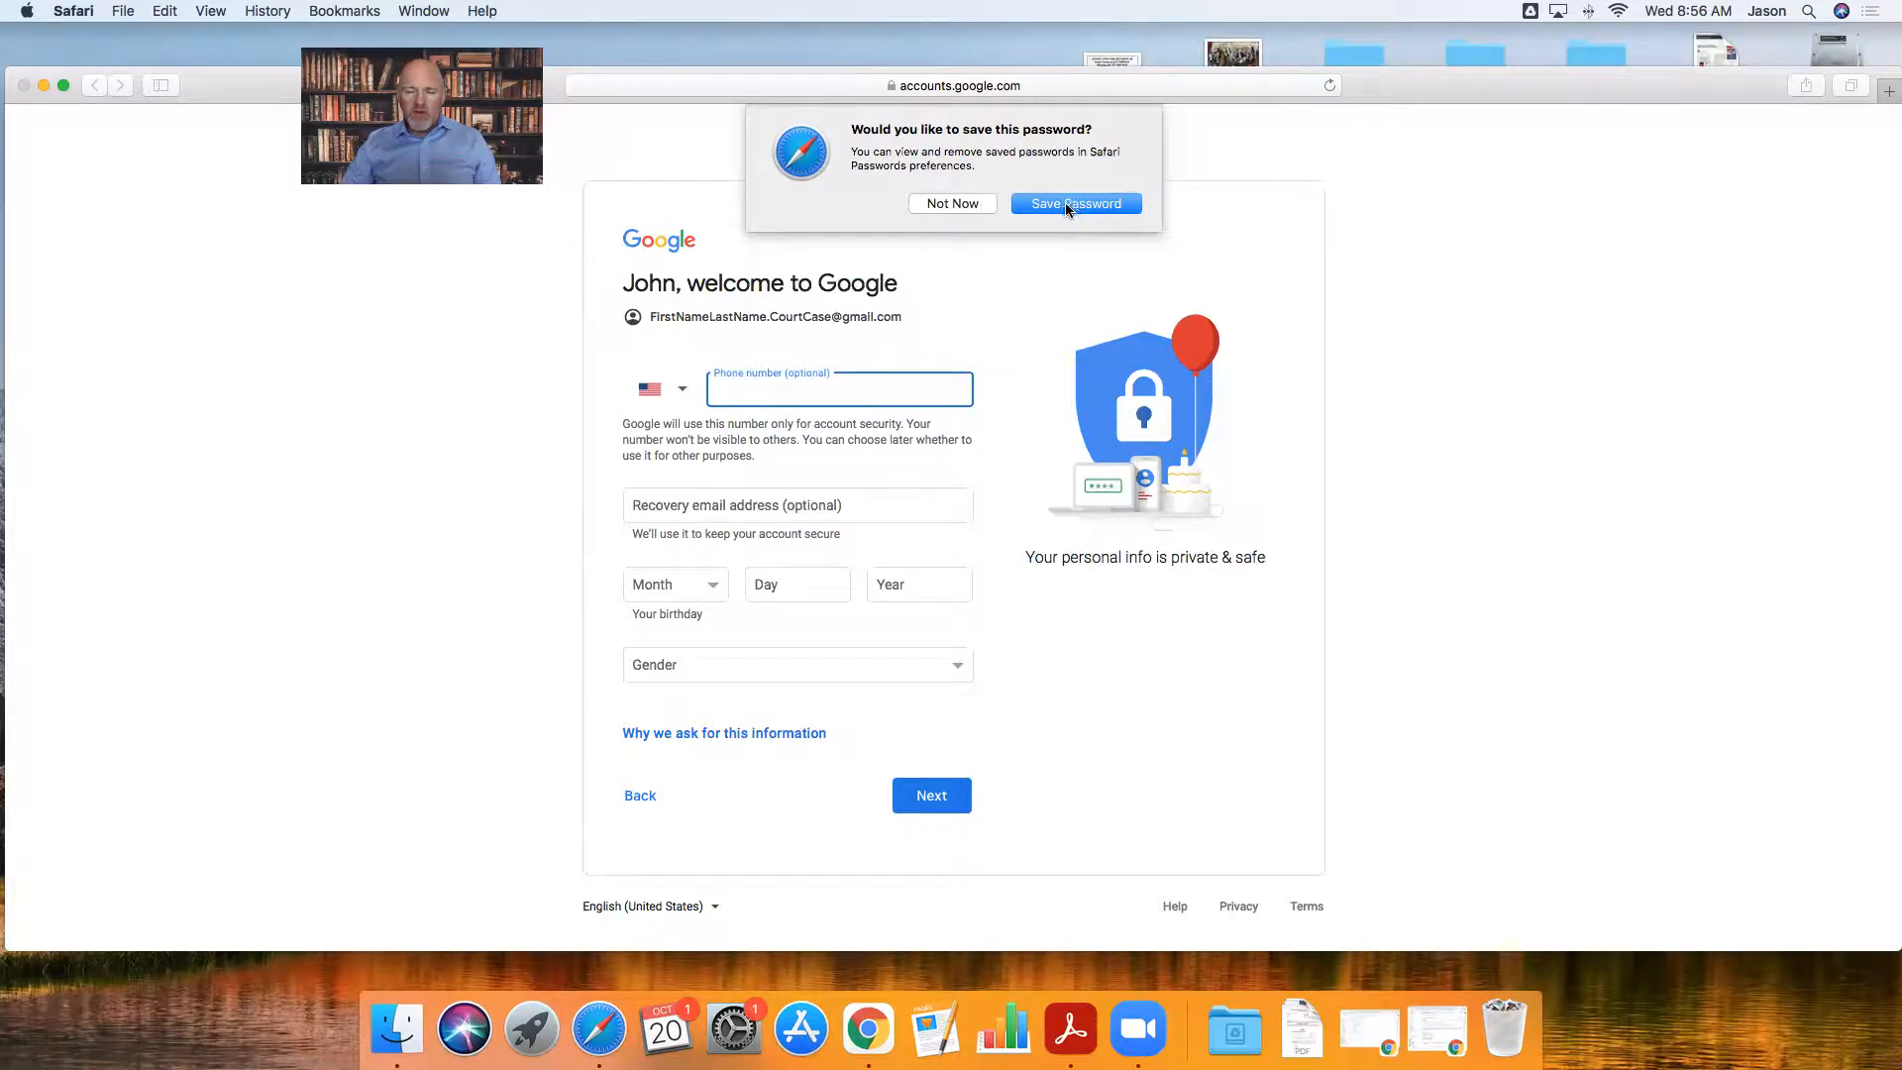
- Decline saving the password in Safari and enter the birthday January 1, 1953
{"action": "left_click", "coordinate": [975, 206]}
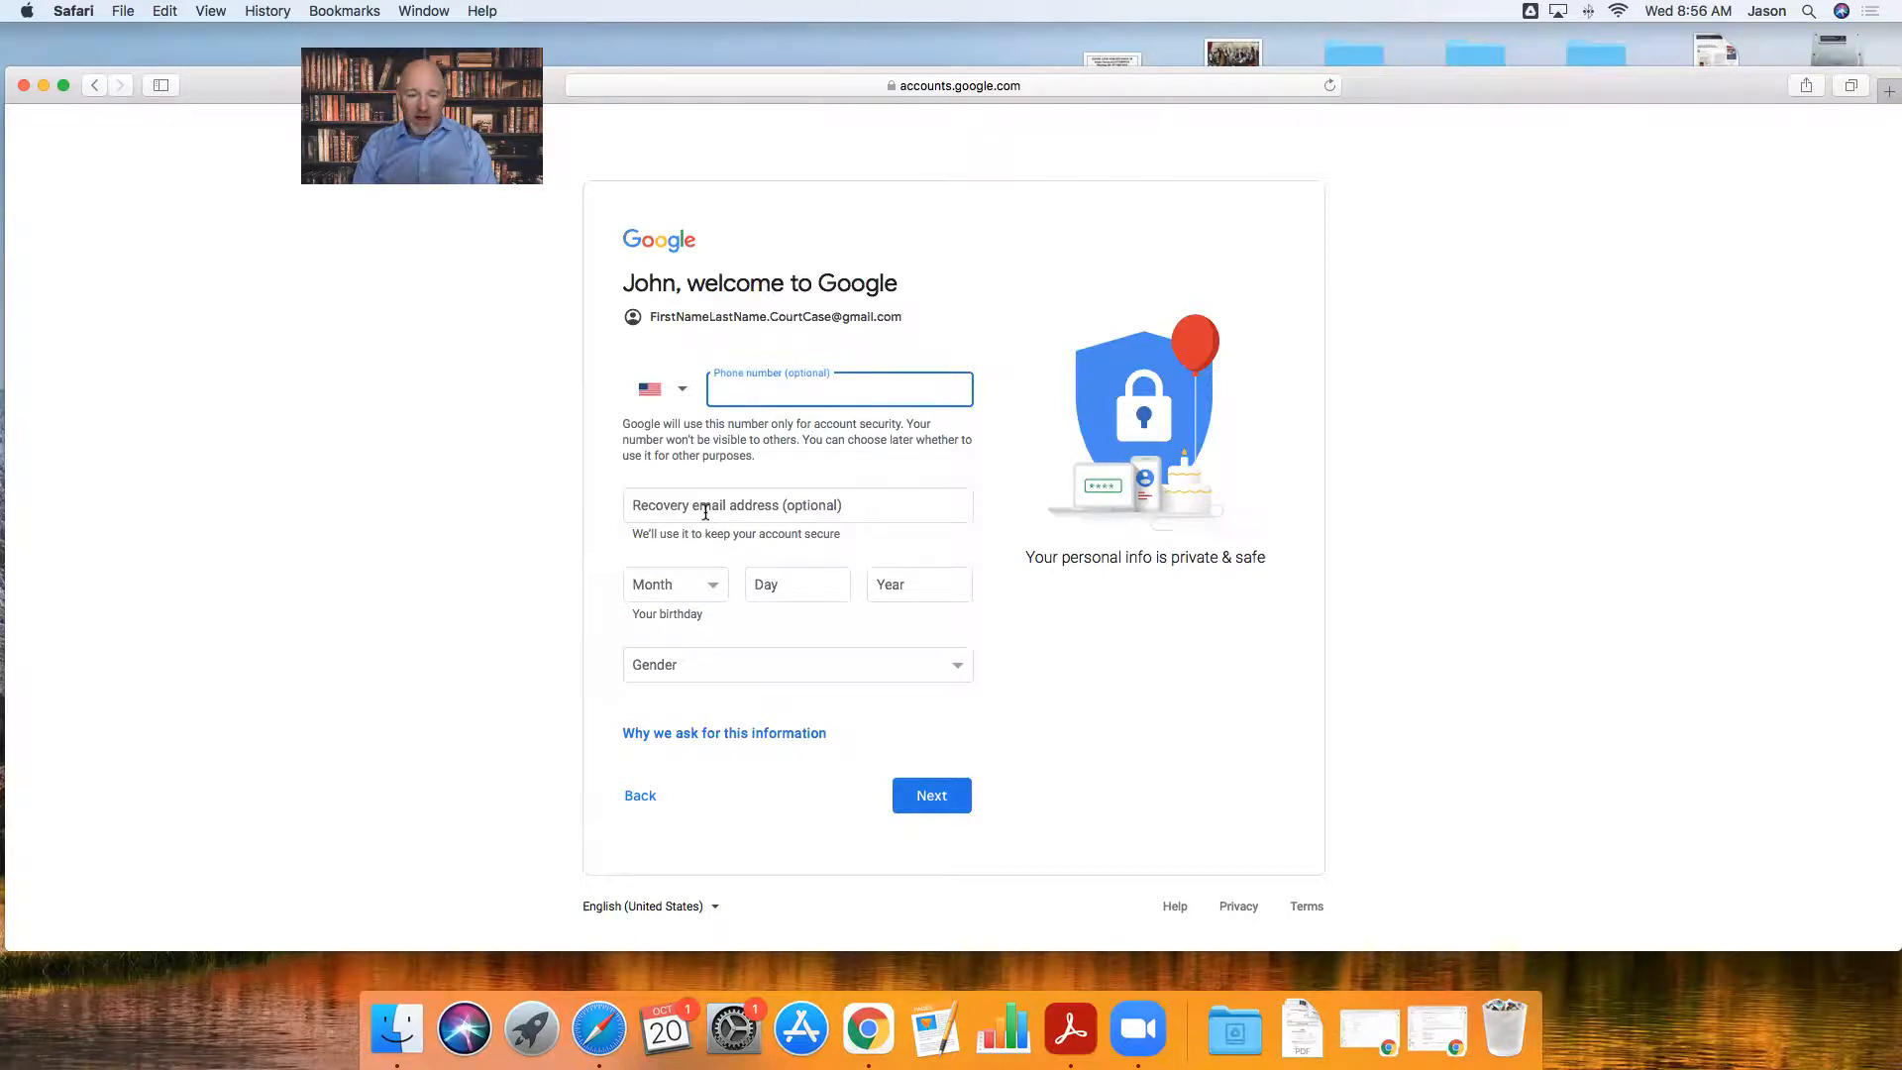
{"action": "left_click", "coordinate": [713, 587]}
{"action": "left_click", "coordinate": [659, 606]}
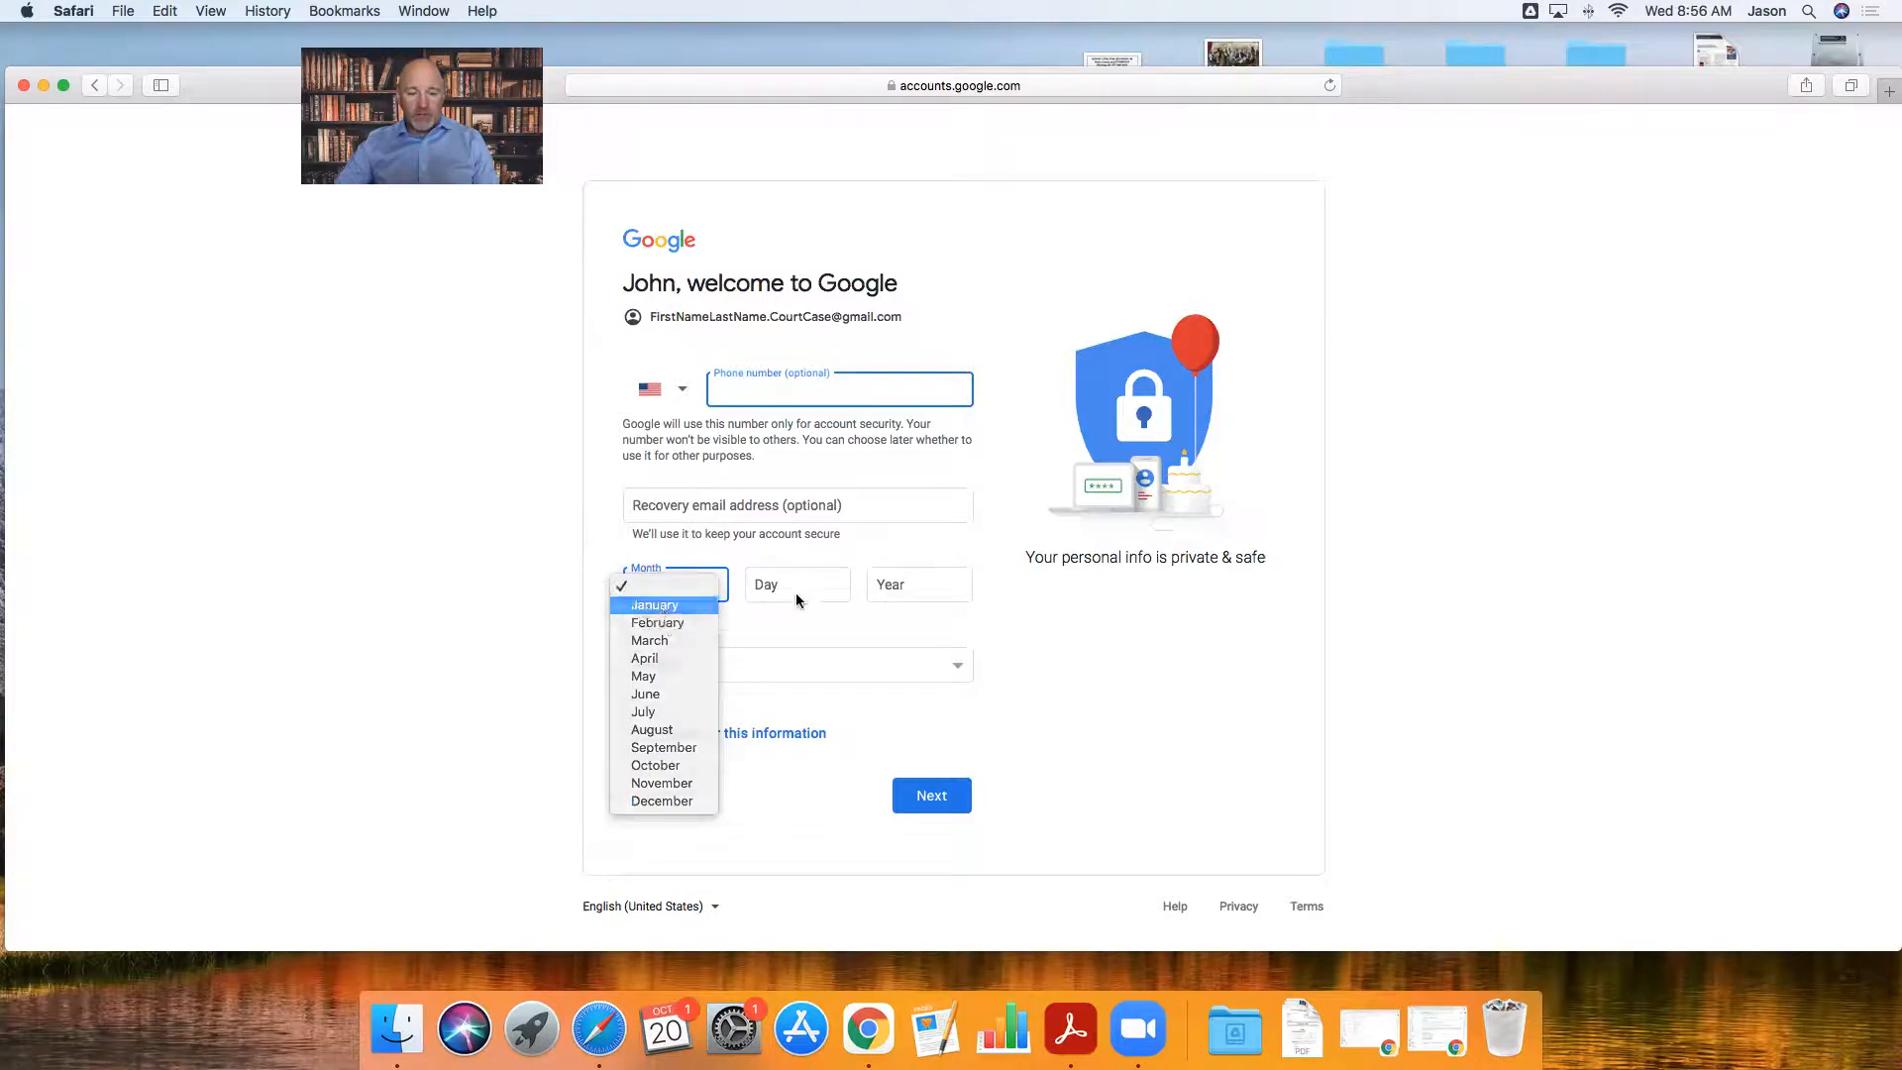
{"action": "left_click", "coordinate": [790, 586]}
{"action": "type", "text": "1"}
{"action": "left_click", "coordinate": [915, 584]}
{"action": "type", "text": "1953"}
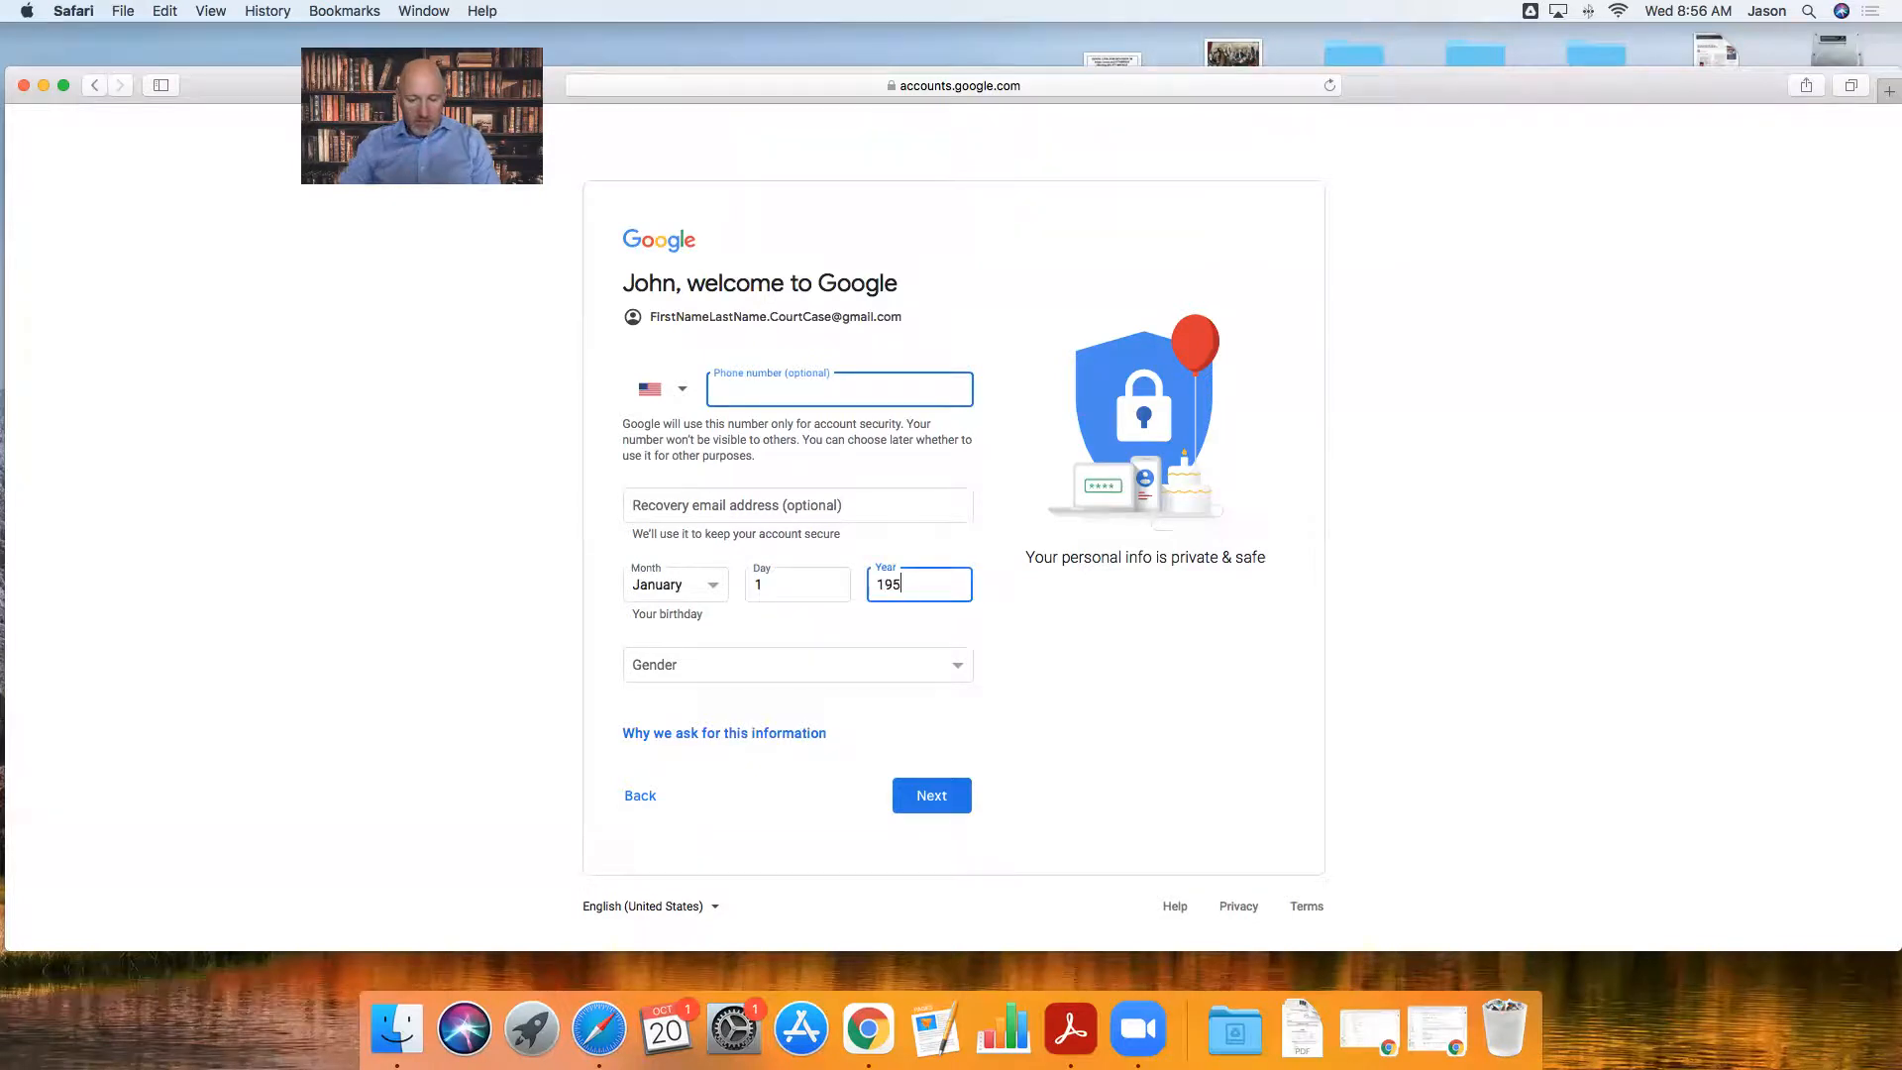
- Set gender to Rather not say and submit the details
{"action": "left_click", "coordinate": [882, 657]}
{"action": "left_click", "coordinate": [770, 720]}
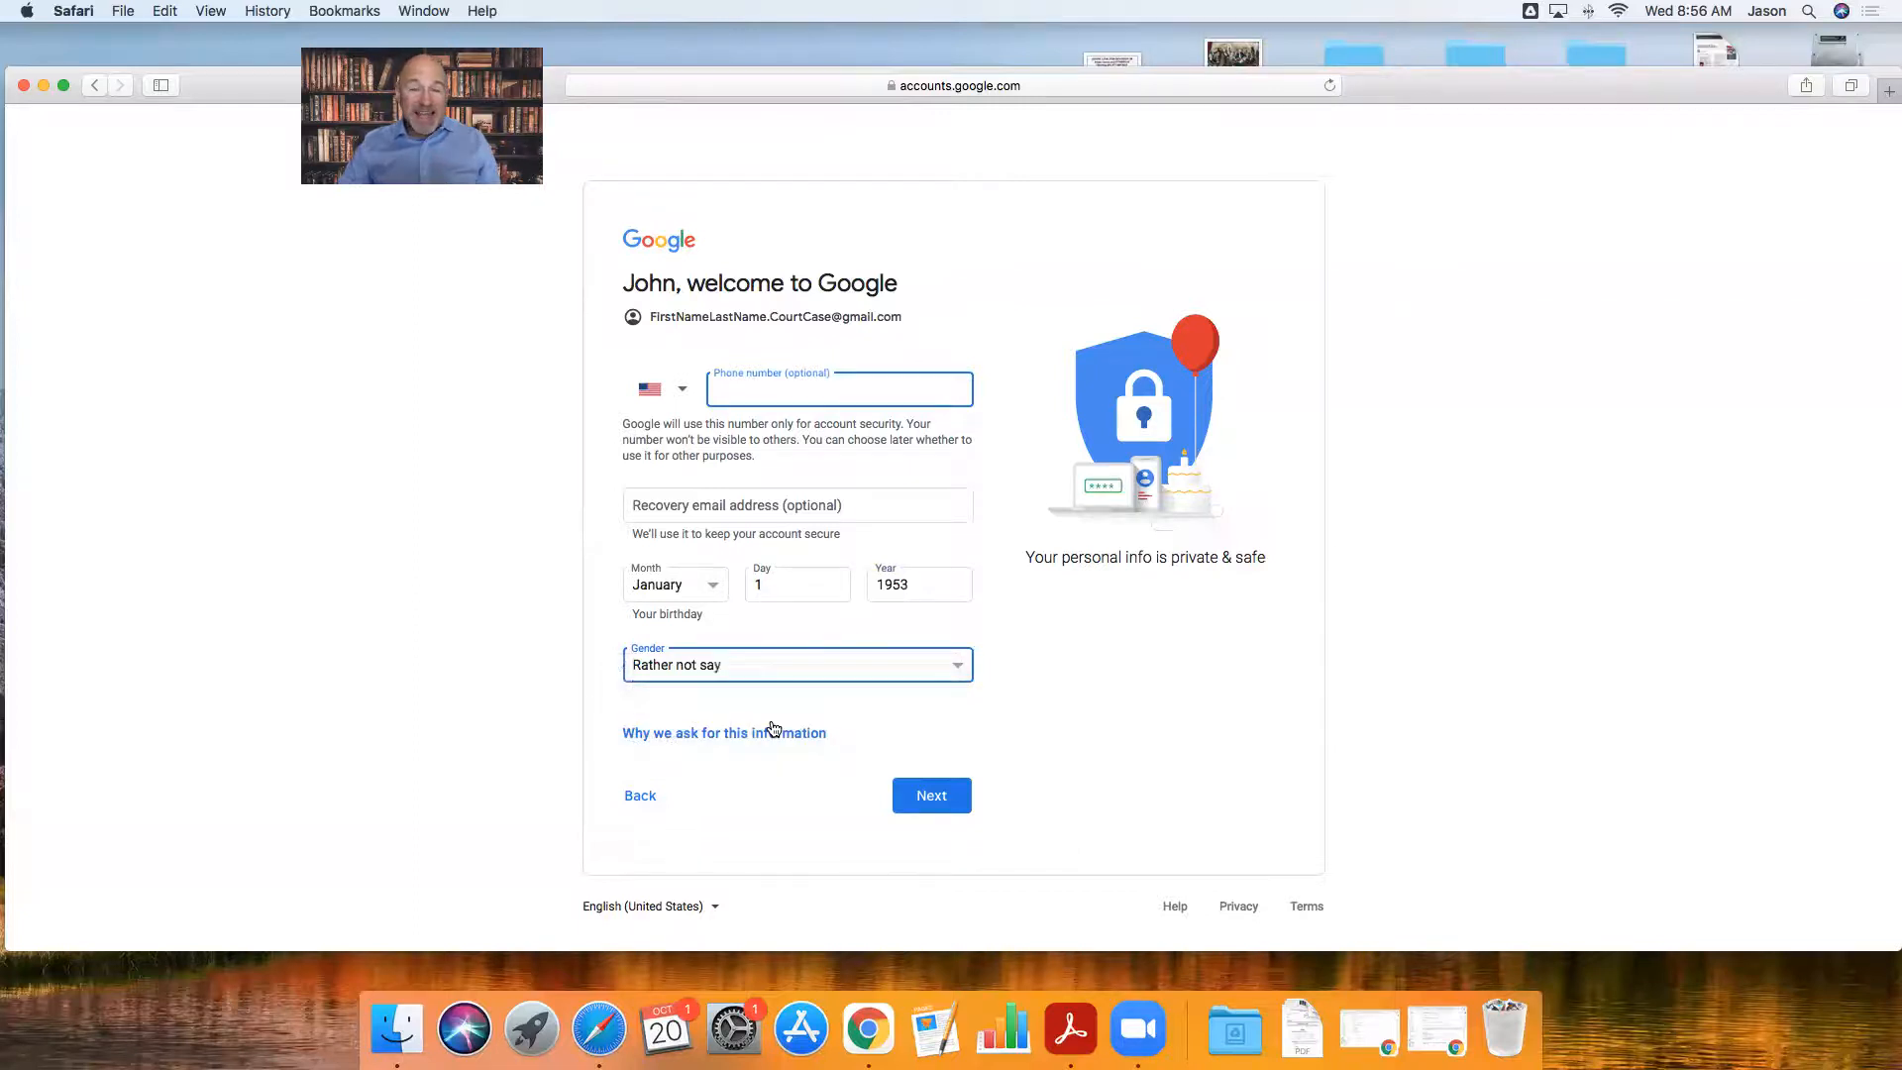
{"action": "left_click", "coordinate": [936, 799]}
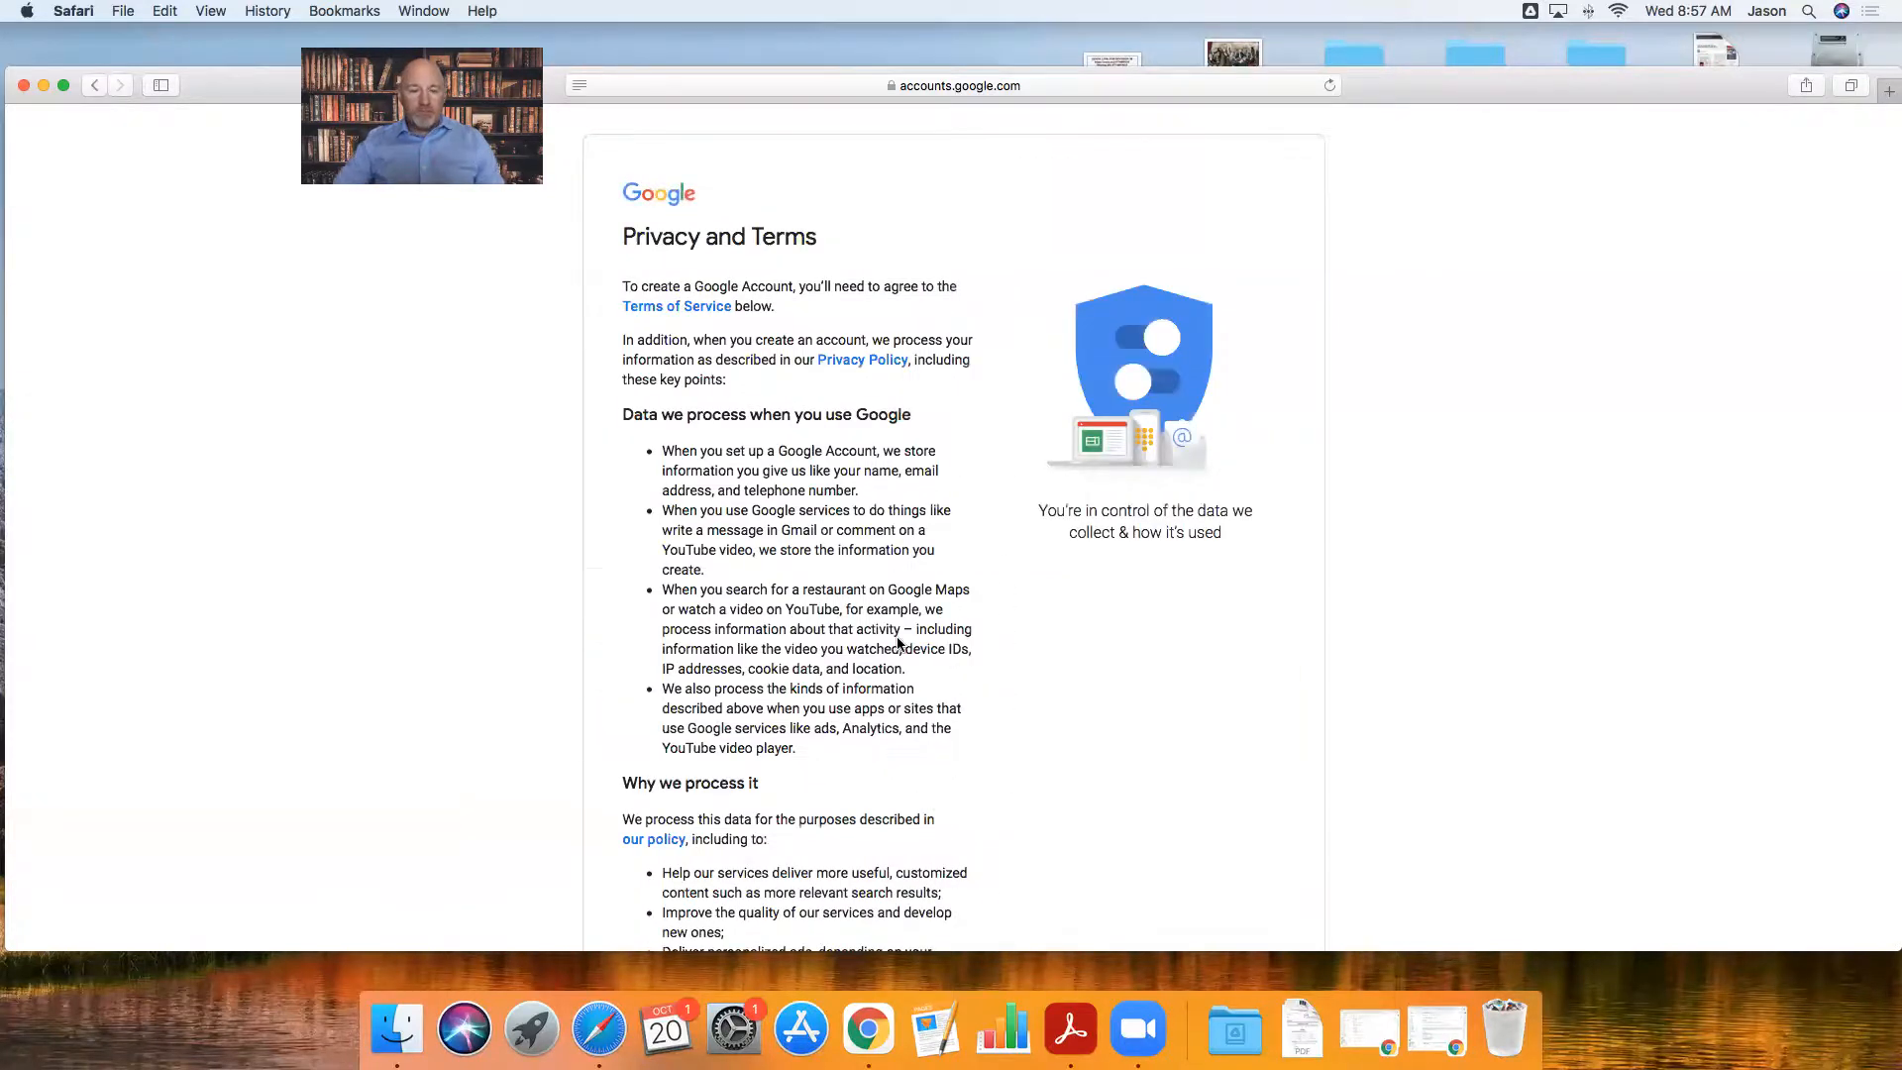
- Scroll through the Privacy and Terms page and agree to Google's terms
{"action": "scroll", "coordinate": [897, 636], "scroll_direction": "down", "scroll_amount": 10}
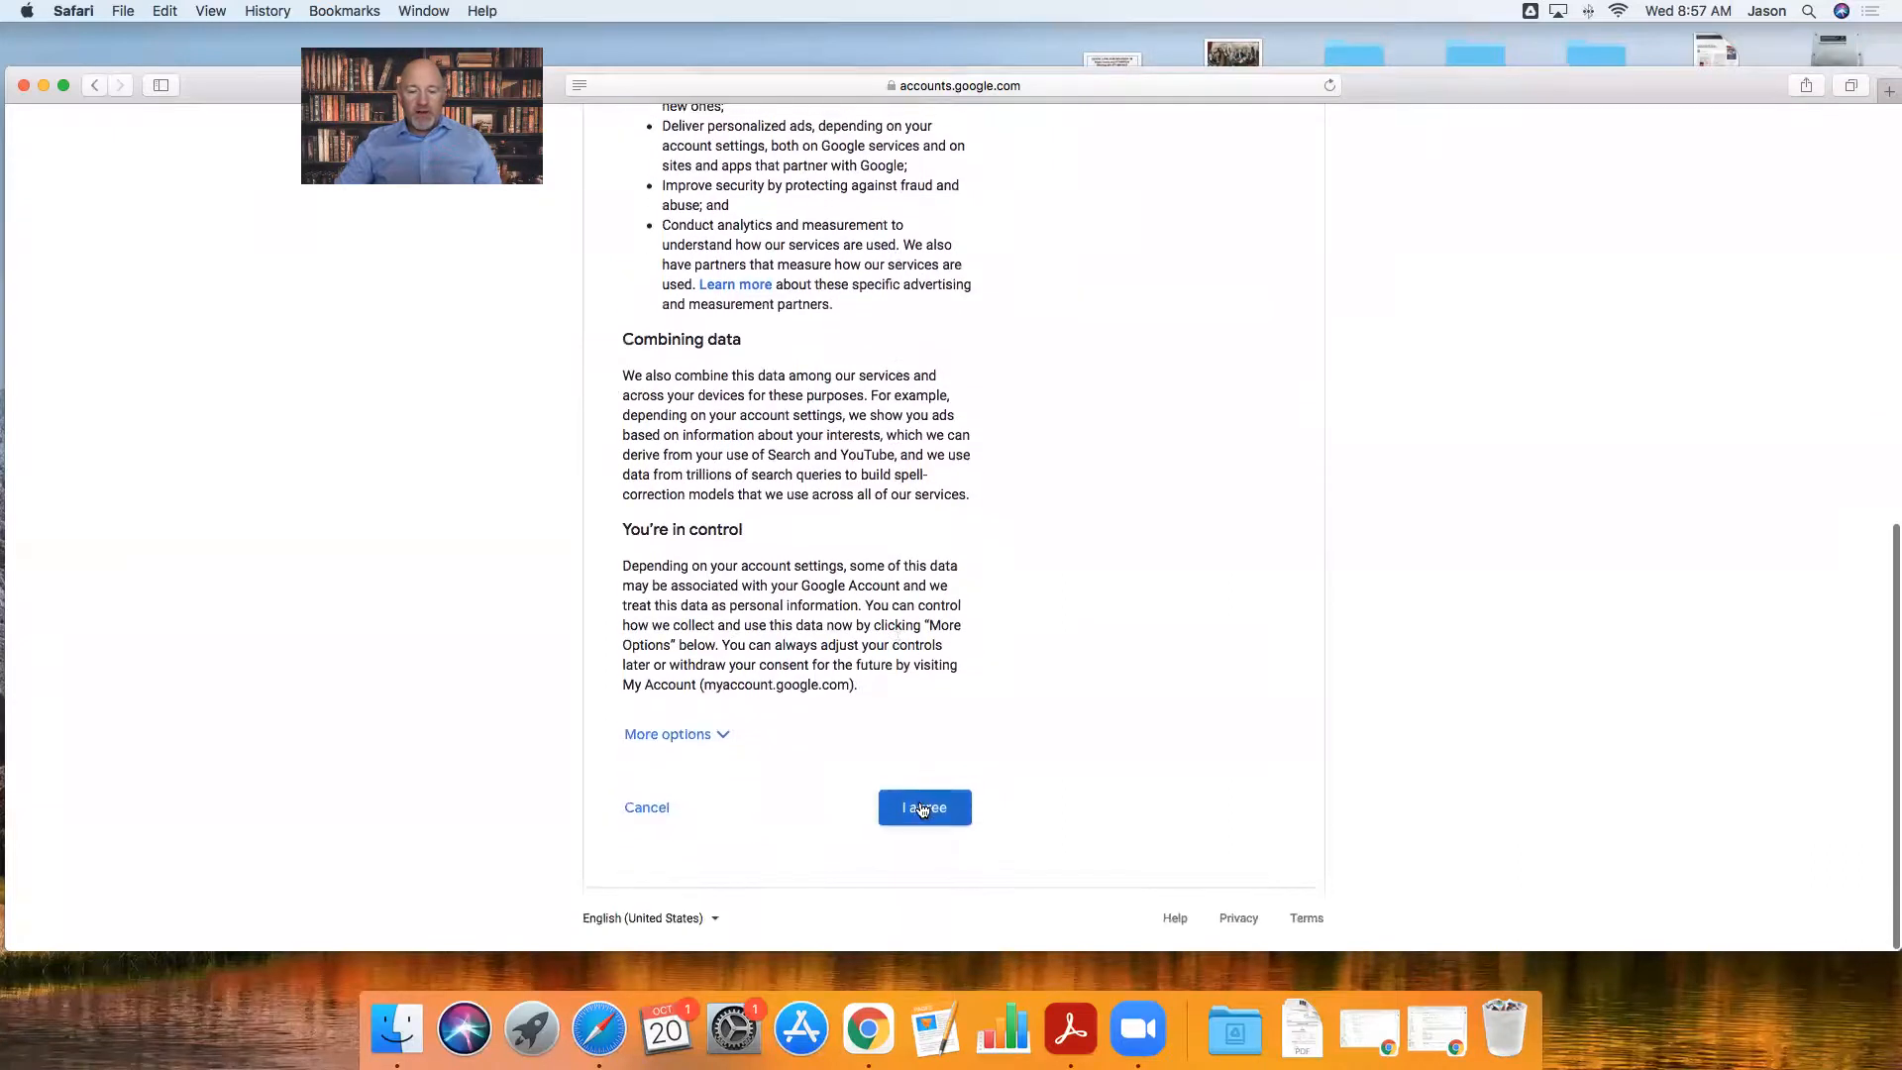
{"action": "left_click", "coordinate": [919, 810]}
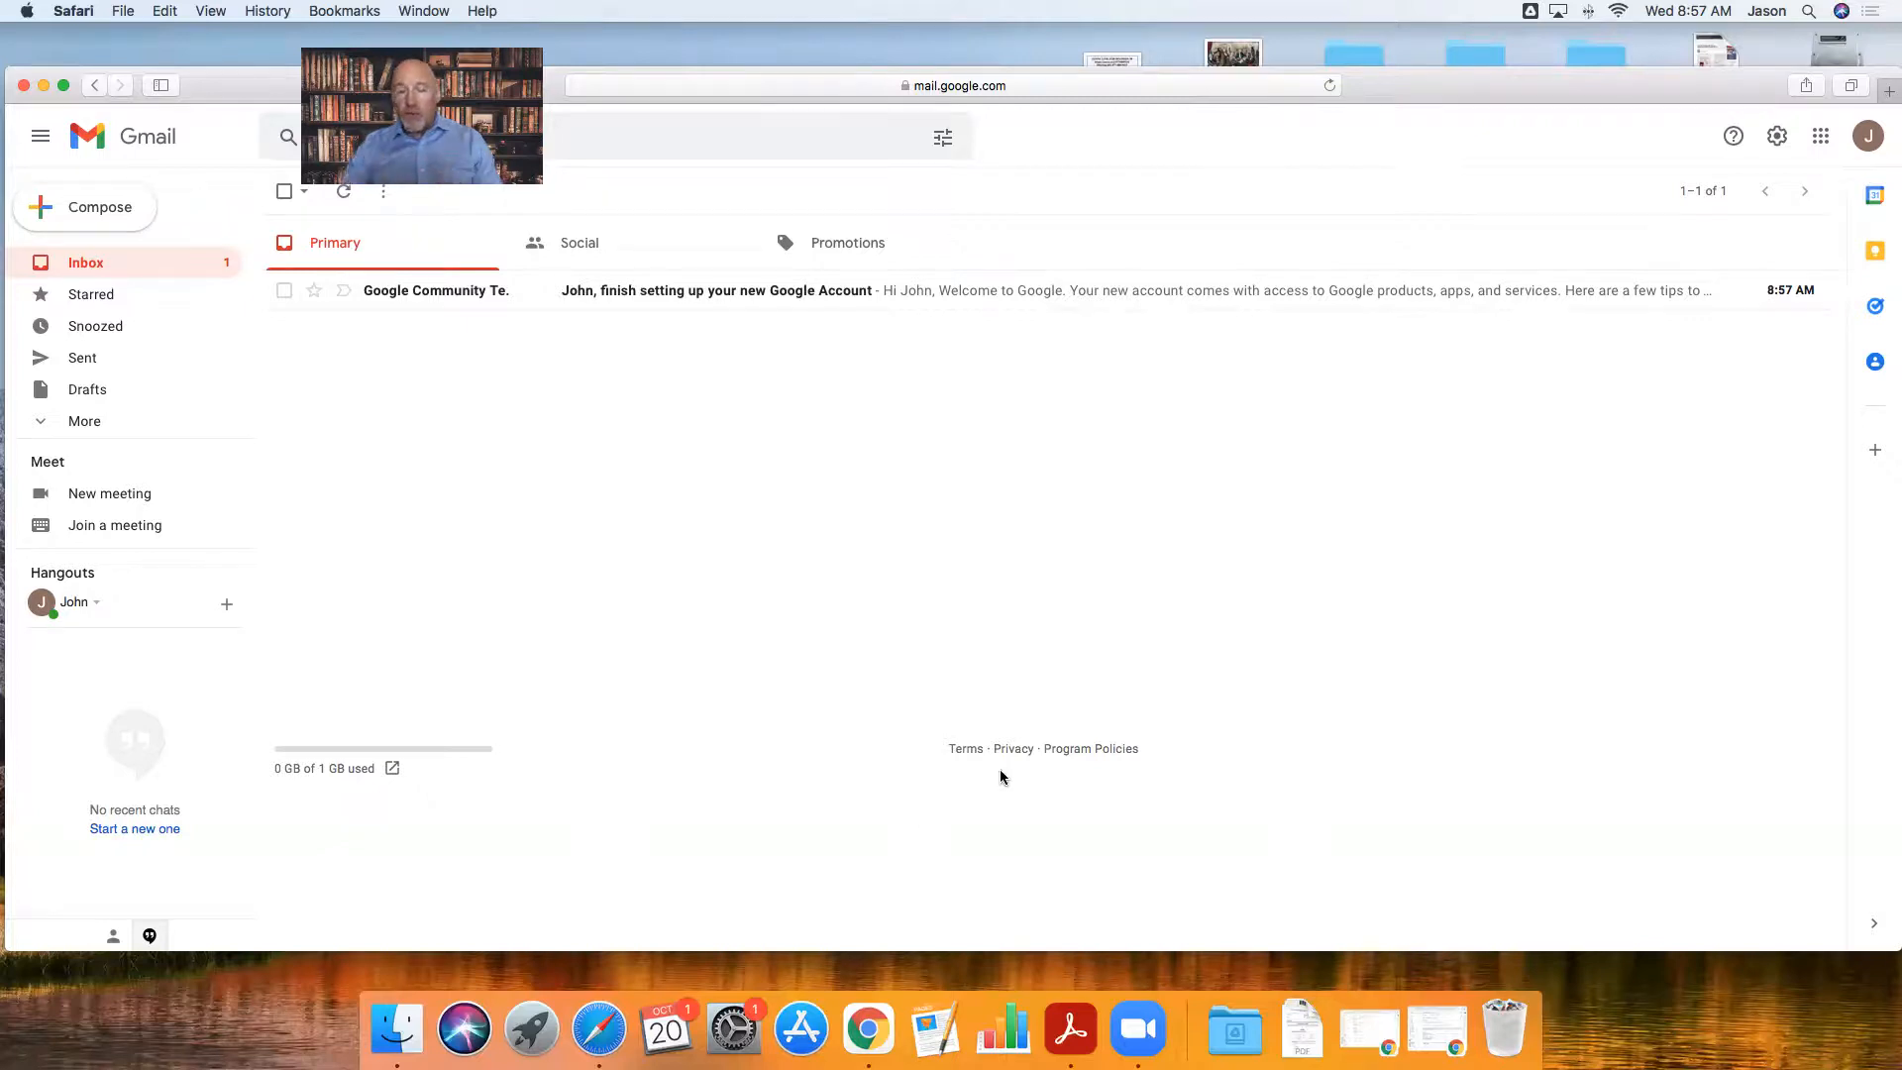
- Open Gmail's full settings on the Forwarding and POP/IMAP tab
{"action": "left_click", "coordinate": [1778, 139]}
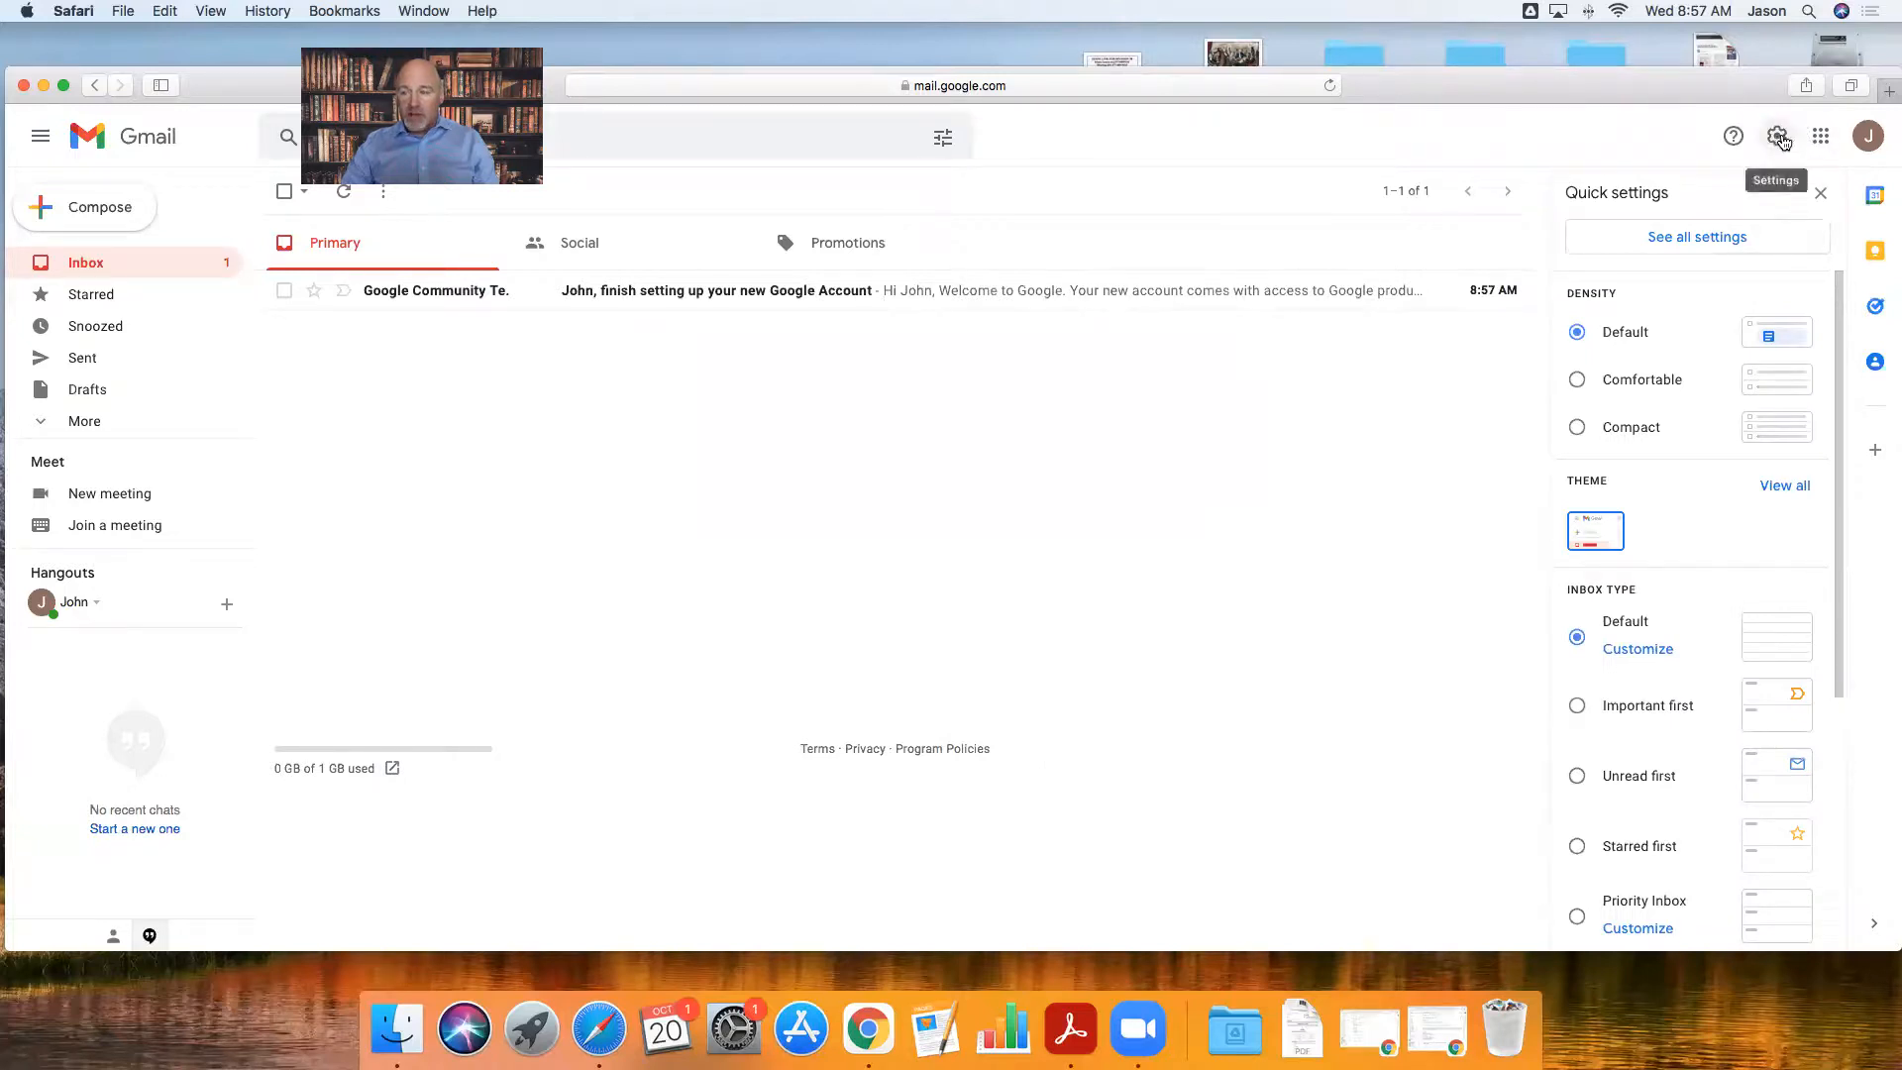
{"action": "left_click", "coordinate": [1699, 244]}
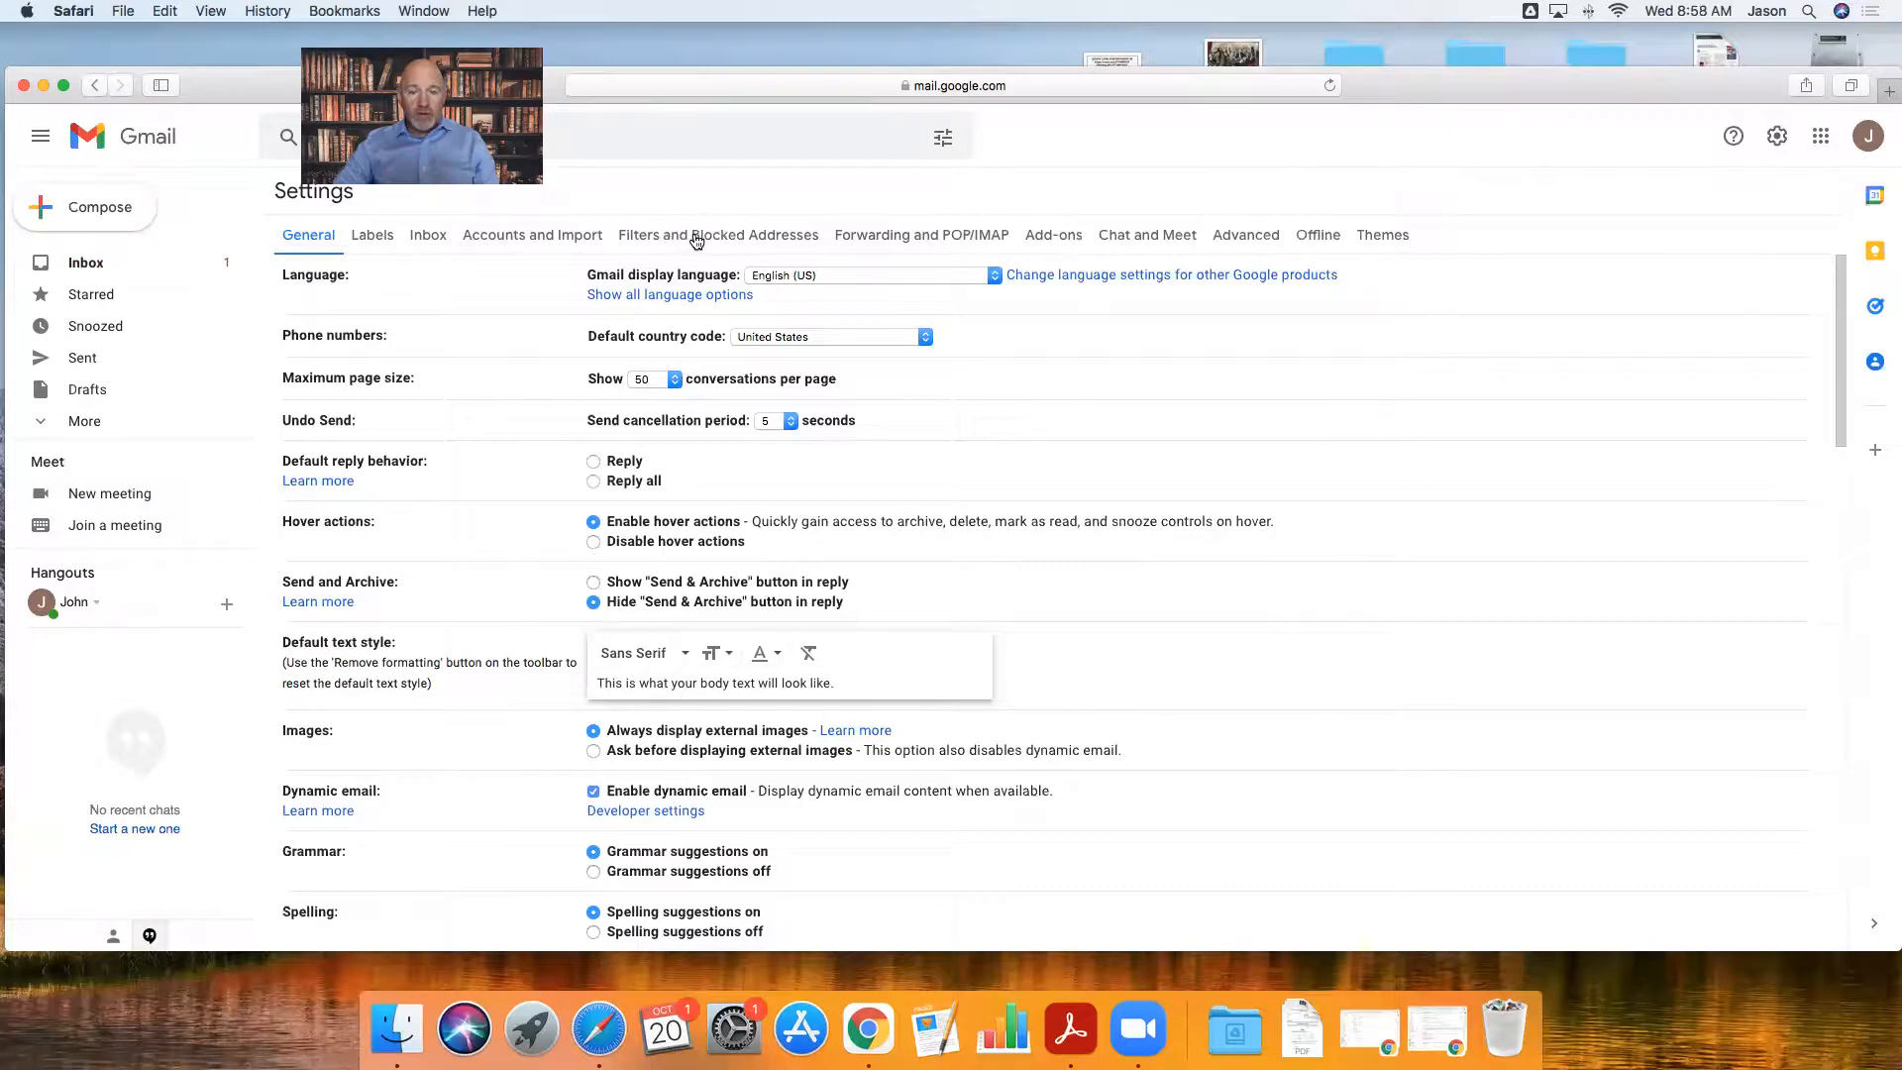
{"action": "left_click", "coordinate": [918, 238]}
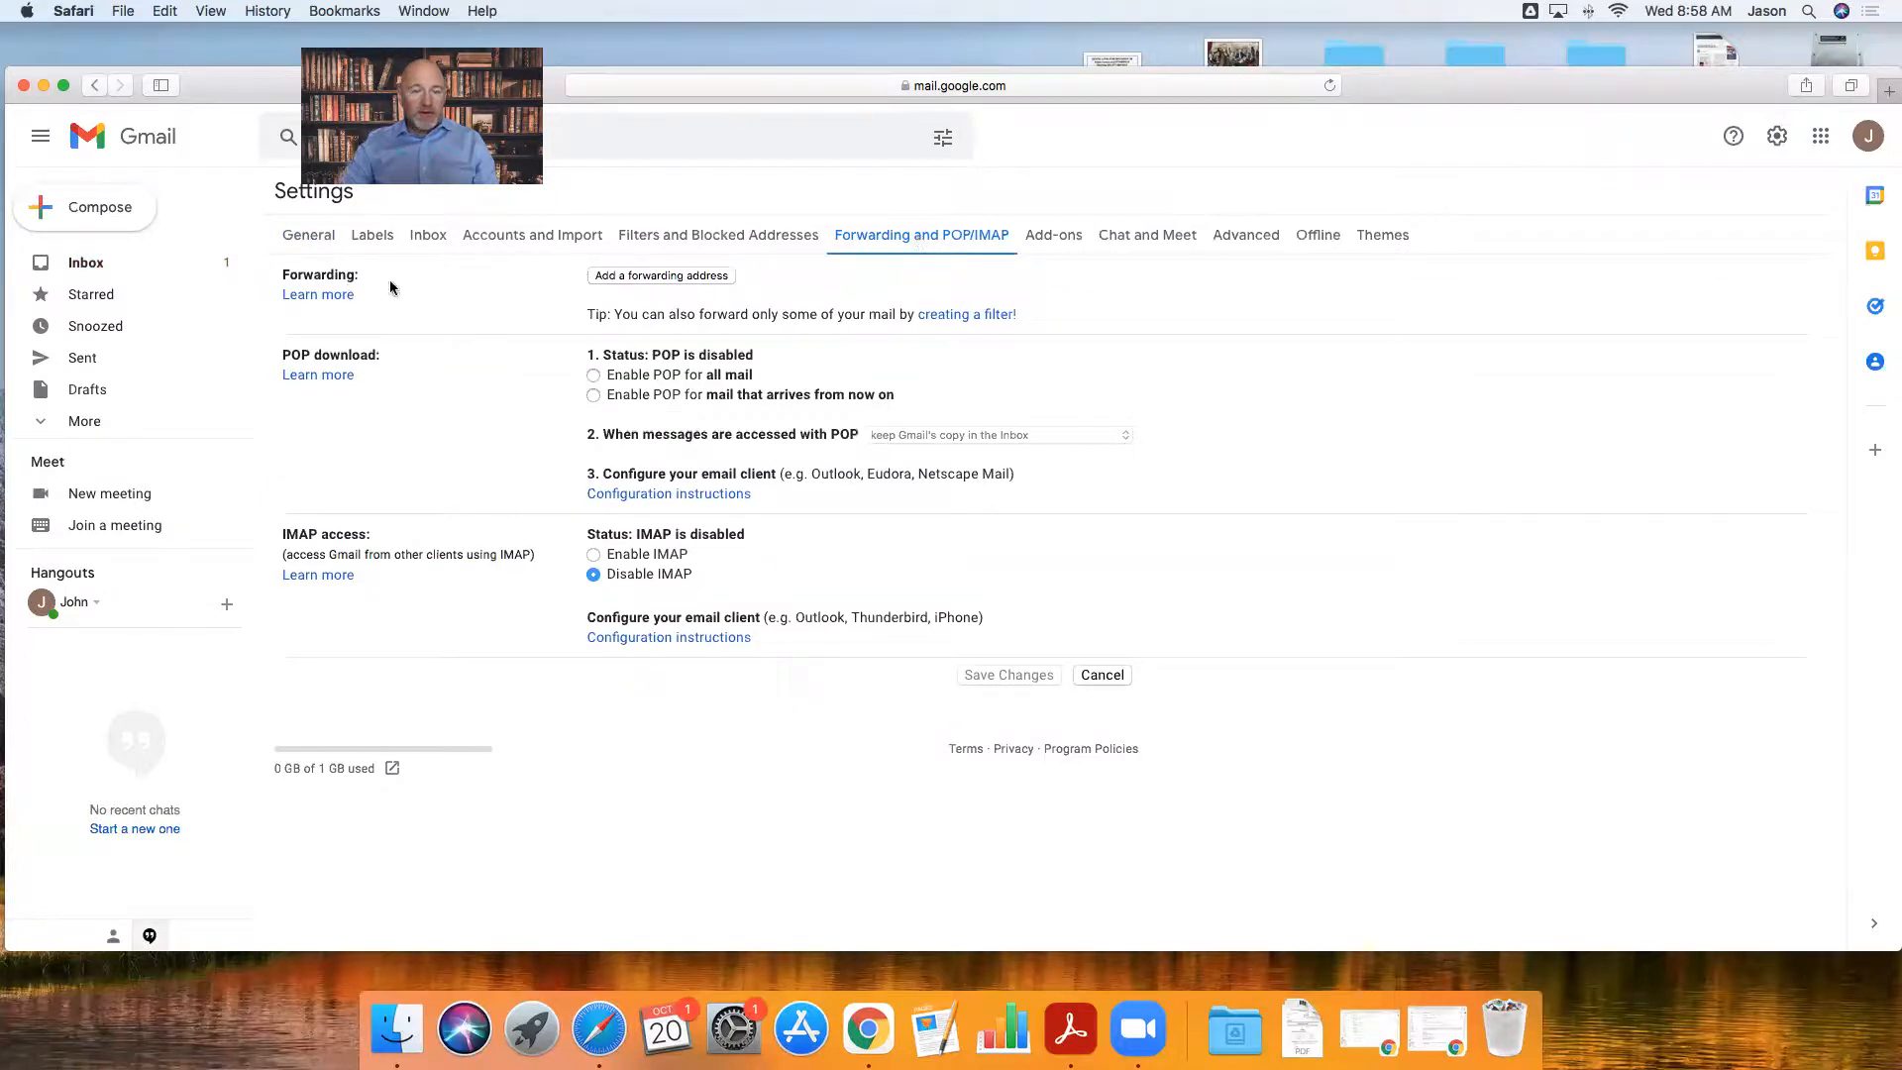
- Add another Gmail address as the forwarding address
{"action": "left_click", "coordinate": [673, 277]}
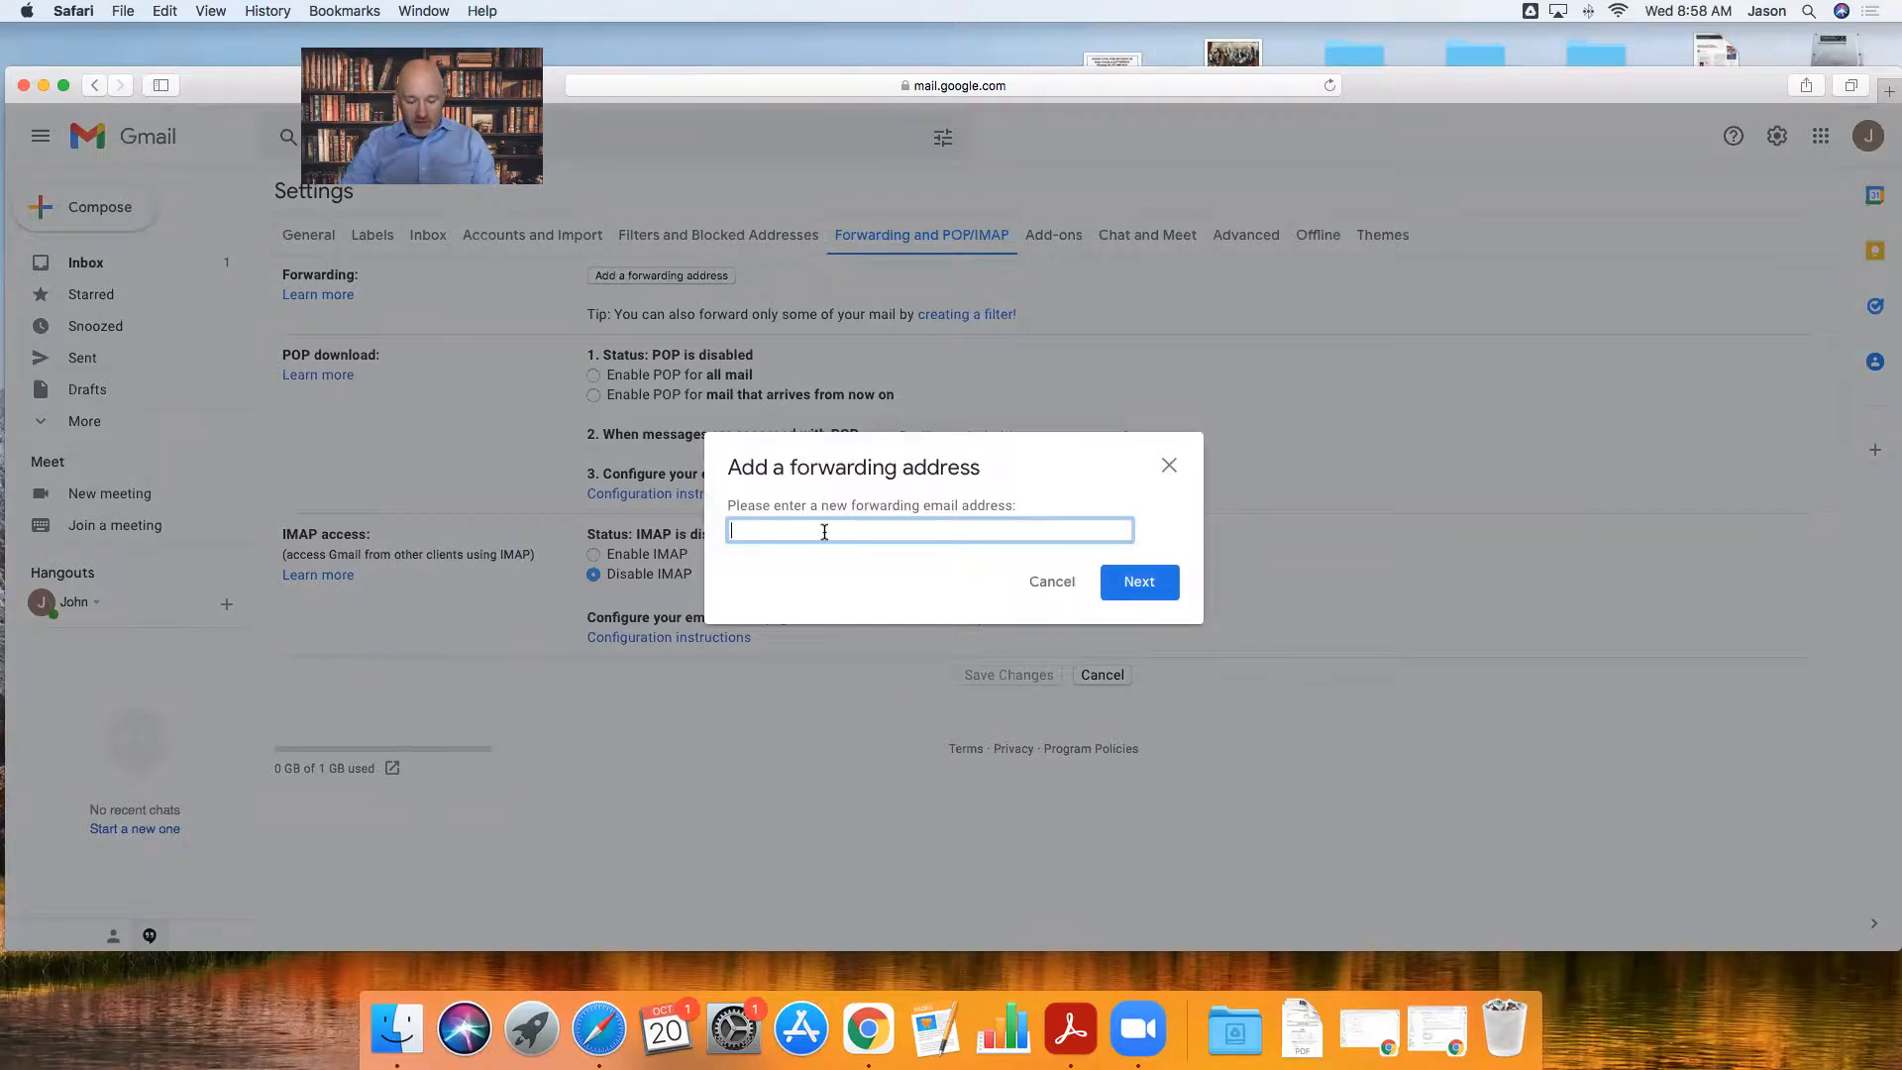
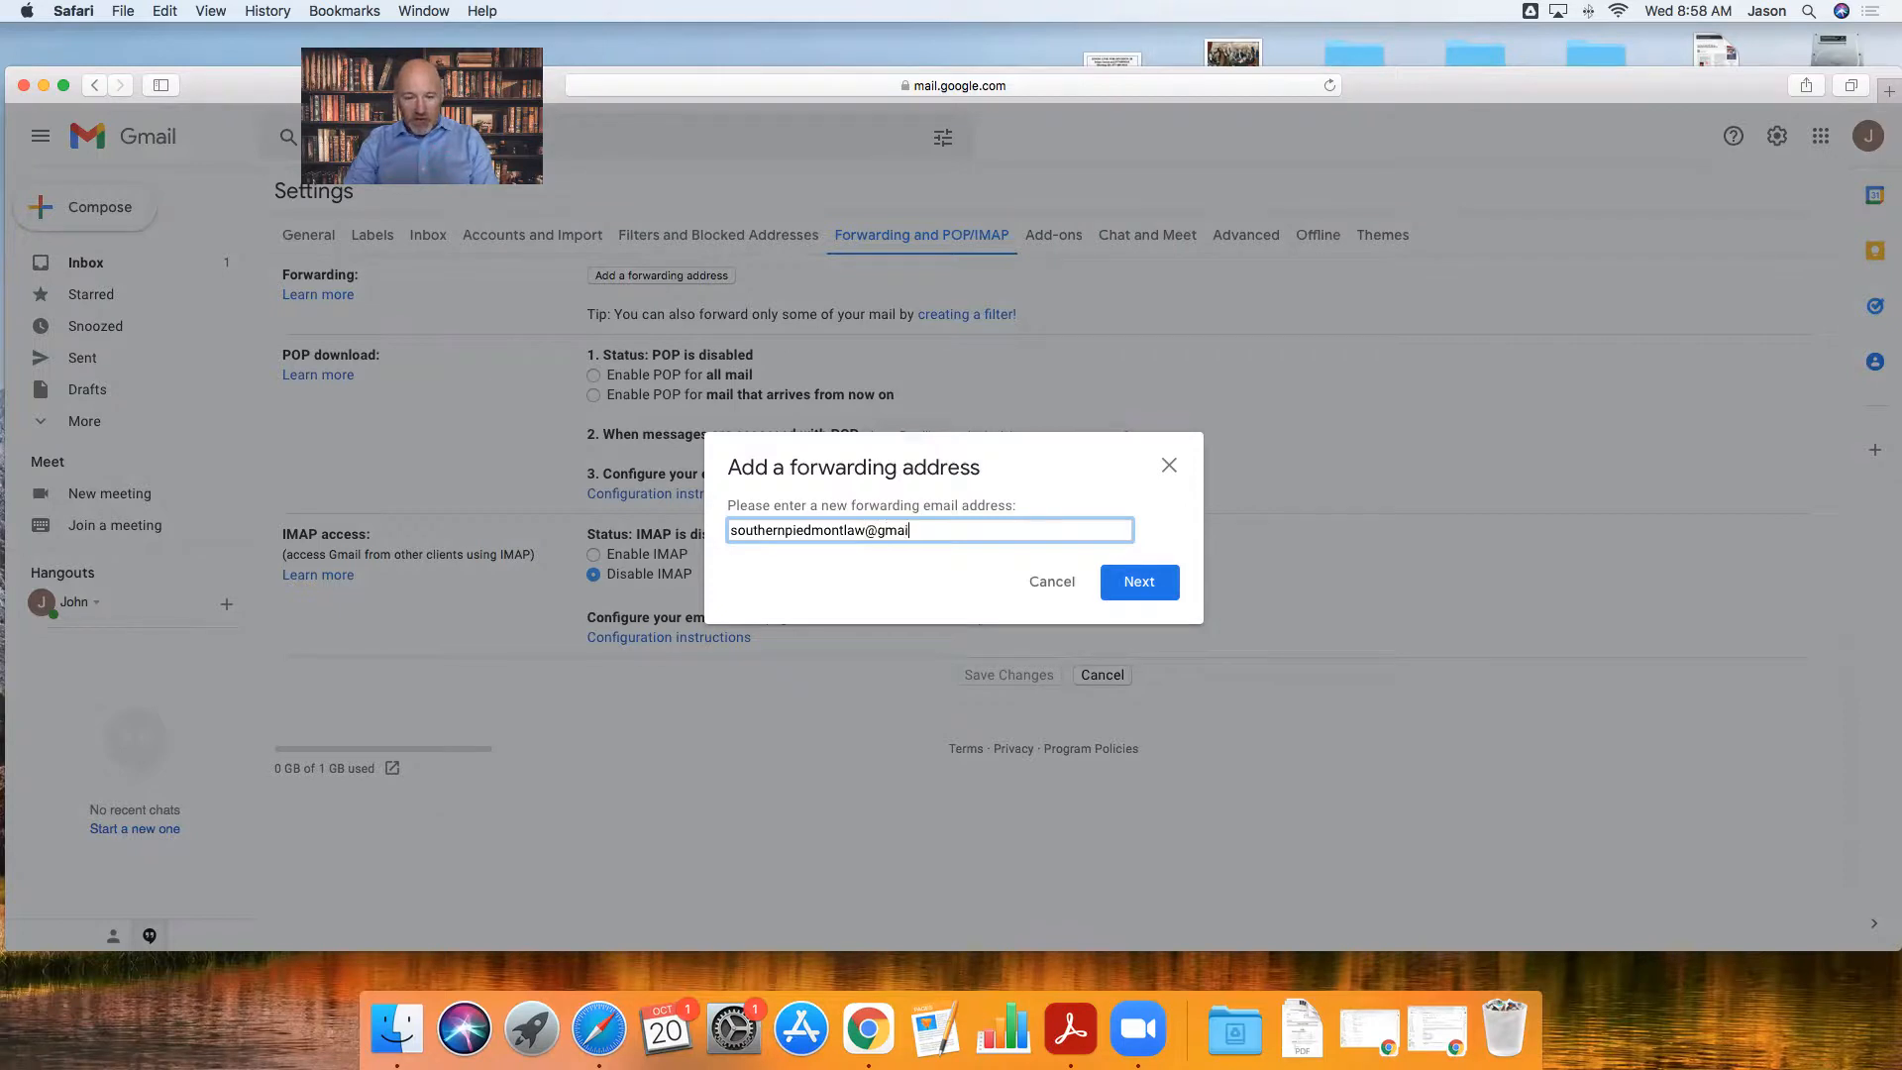
{"action": "left_click", "coordinate": [1139, 584]}
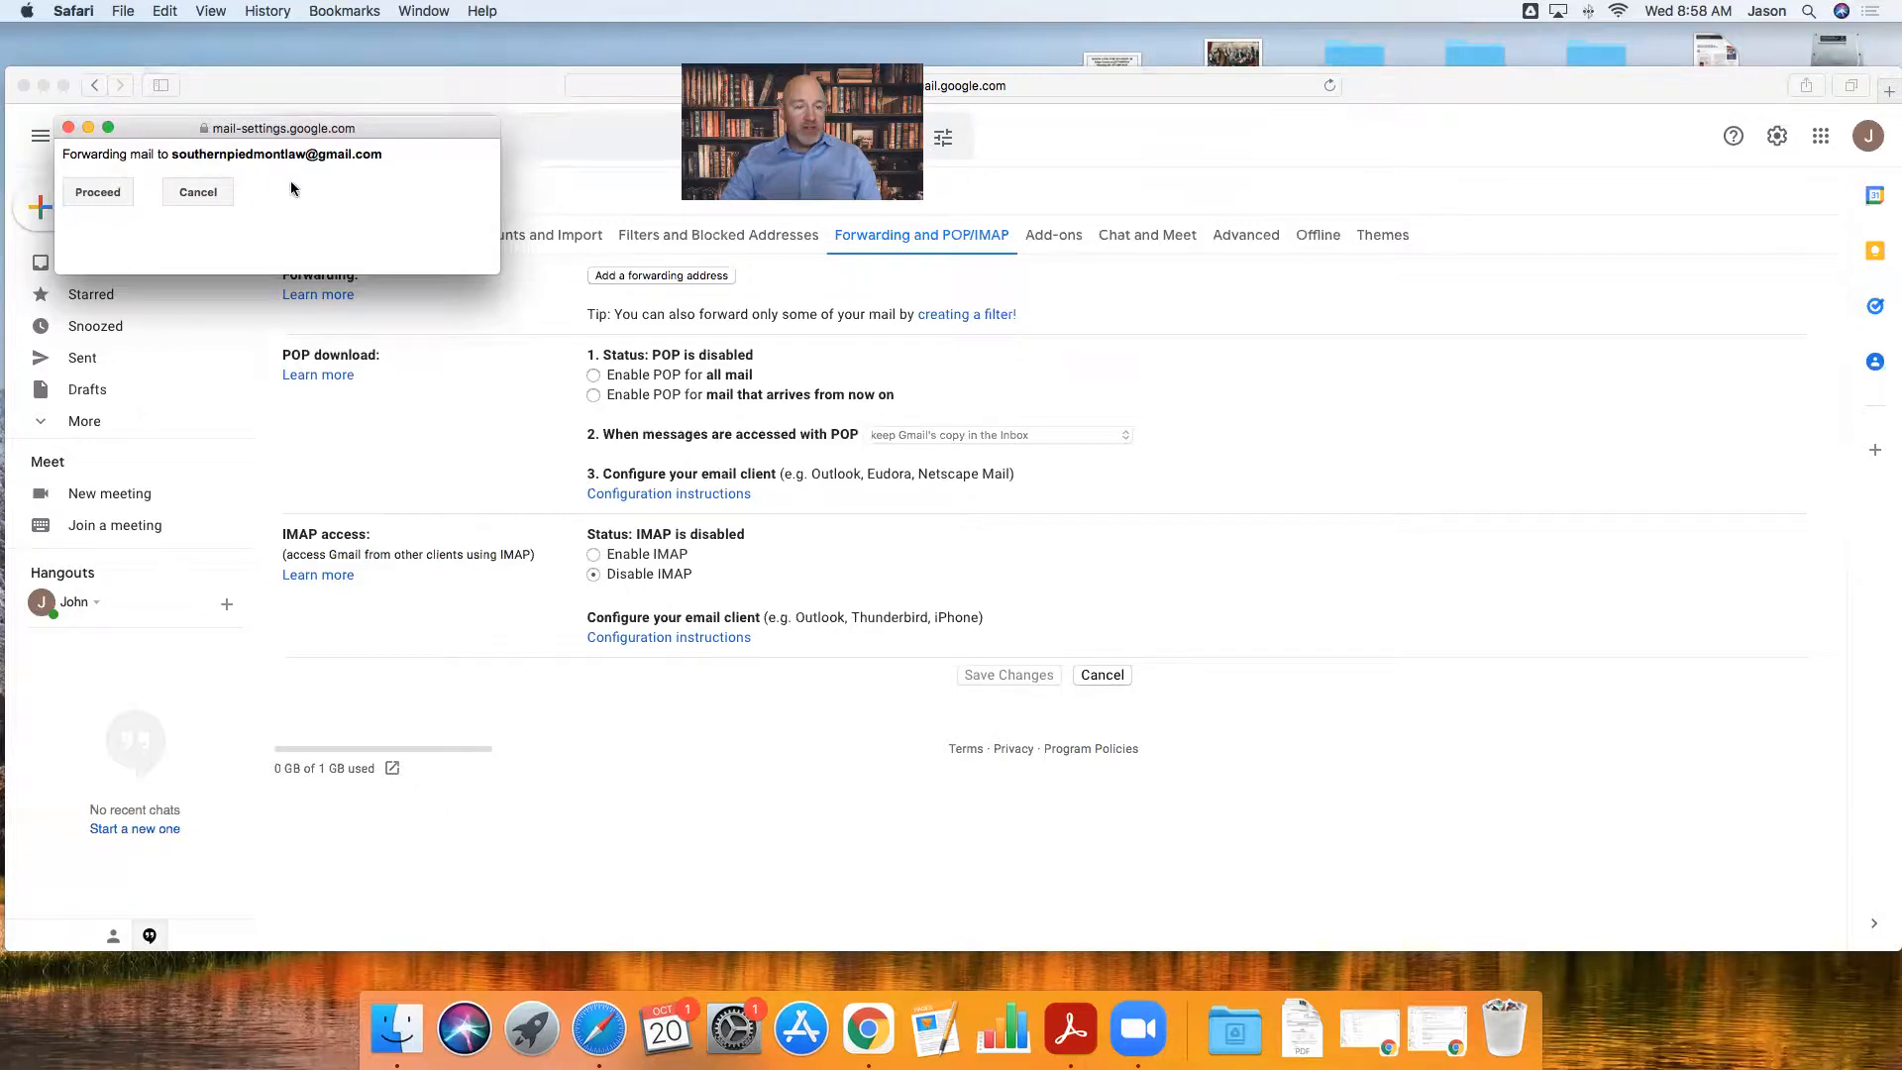
- Proceed with forwarding to the new address and acknowledge the confirmation-code notice
{"action": "left_click", "coordinate": [111, 196]}
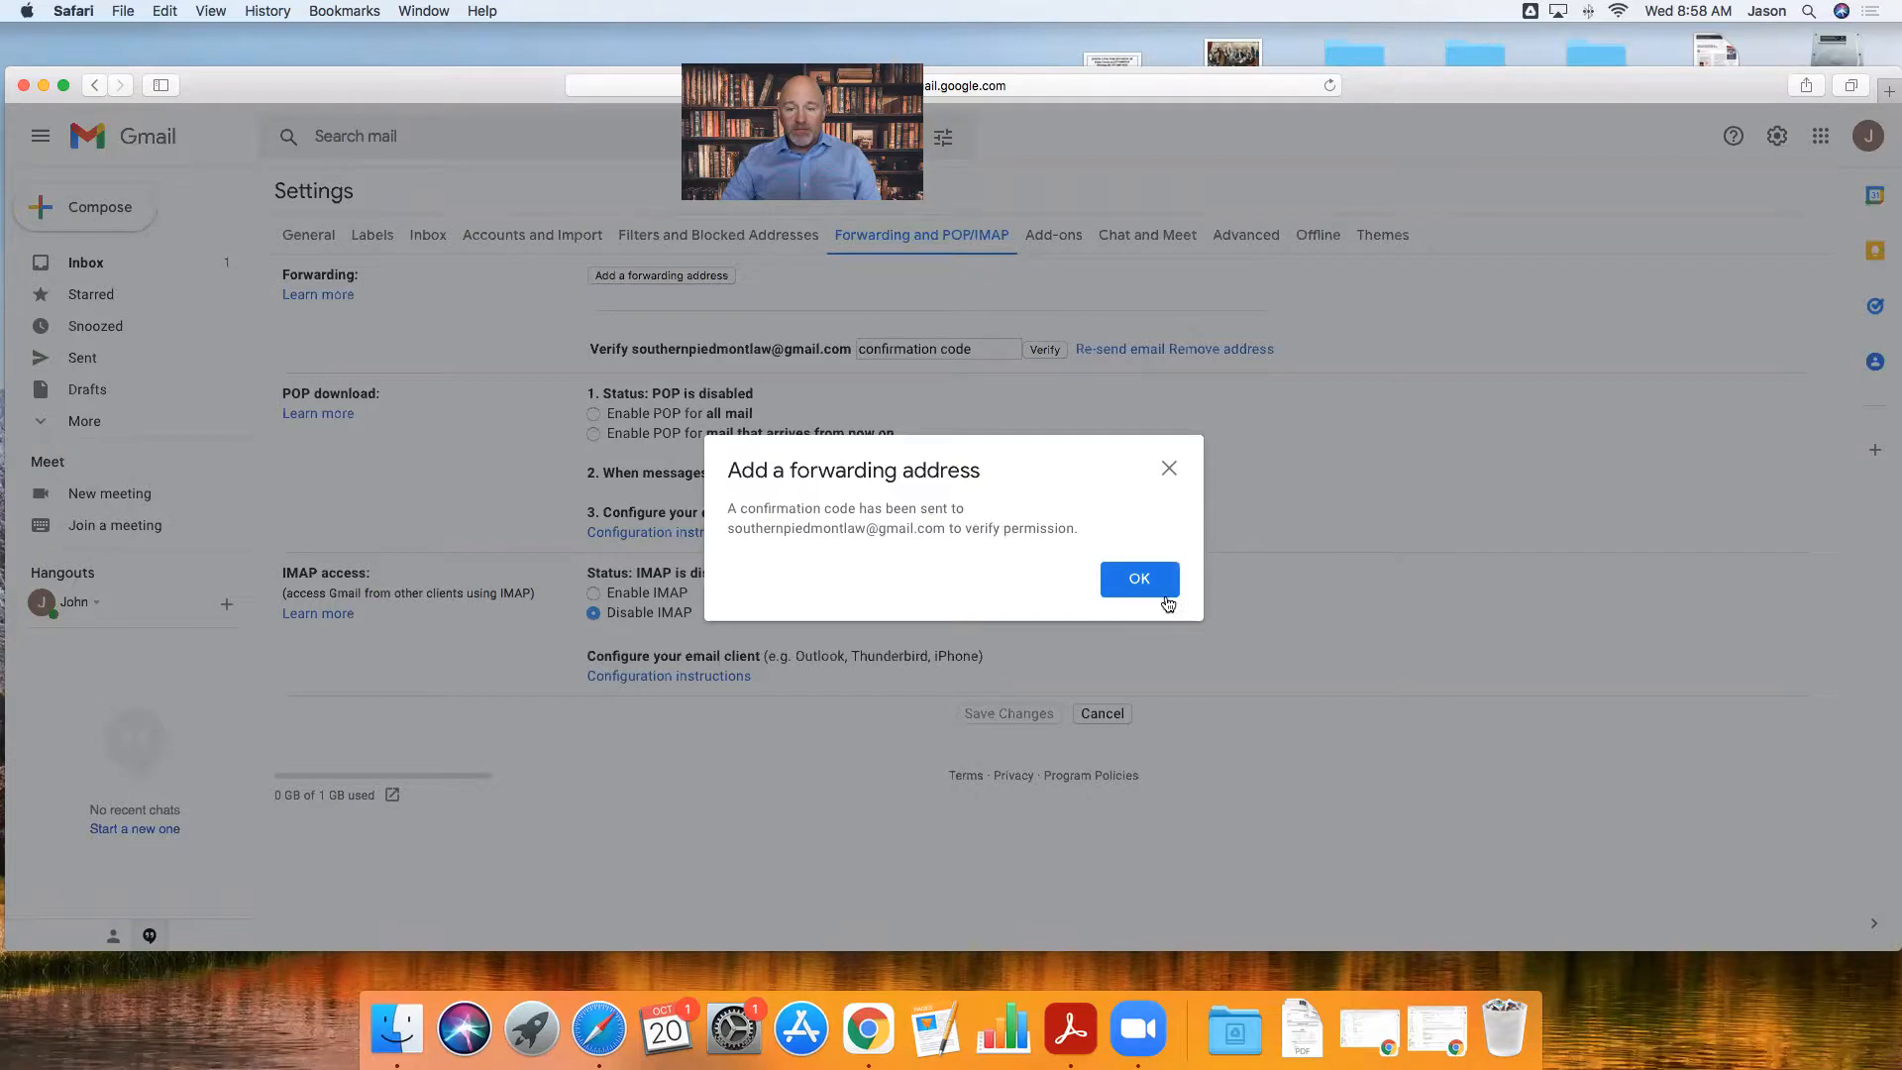
{"action": "left_click", "coordinate": [1140, 581]}
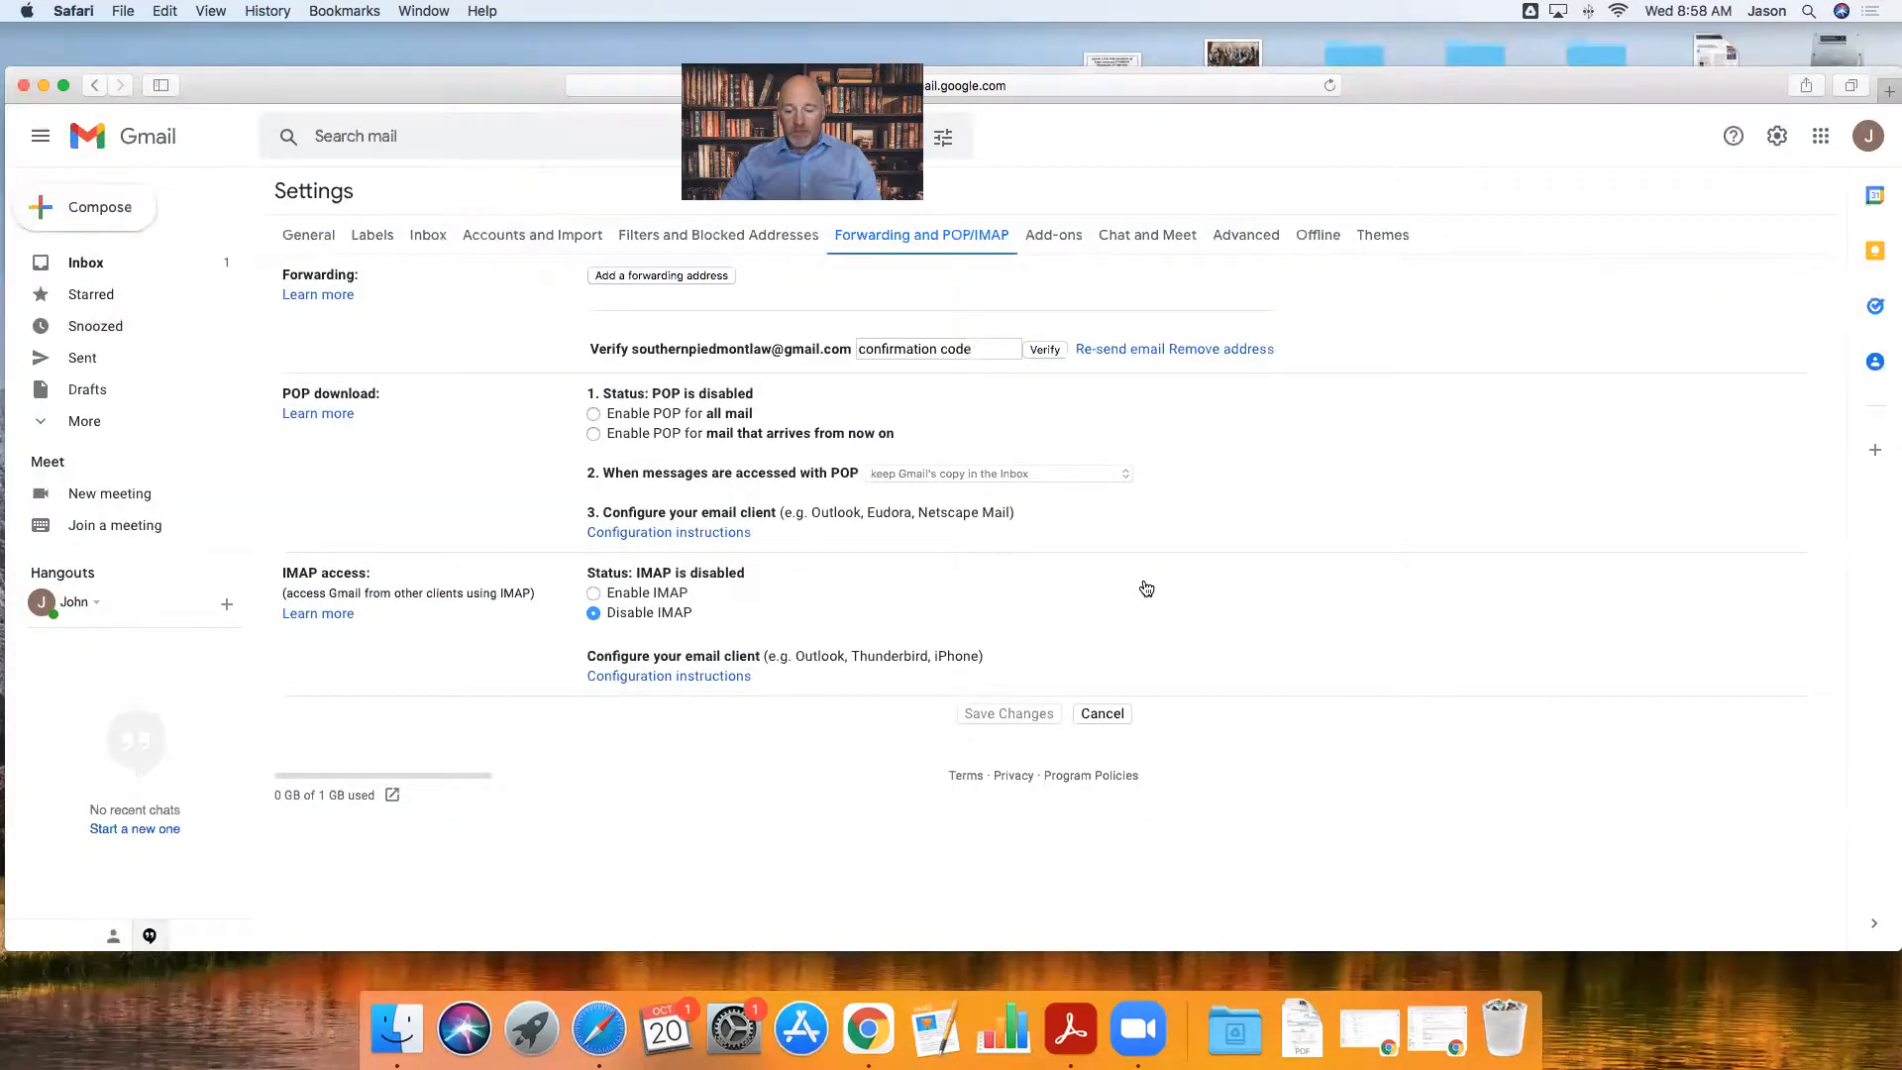